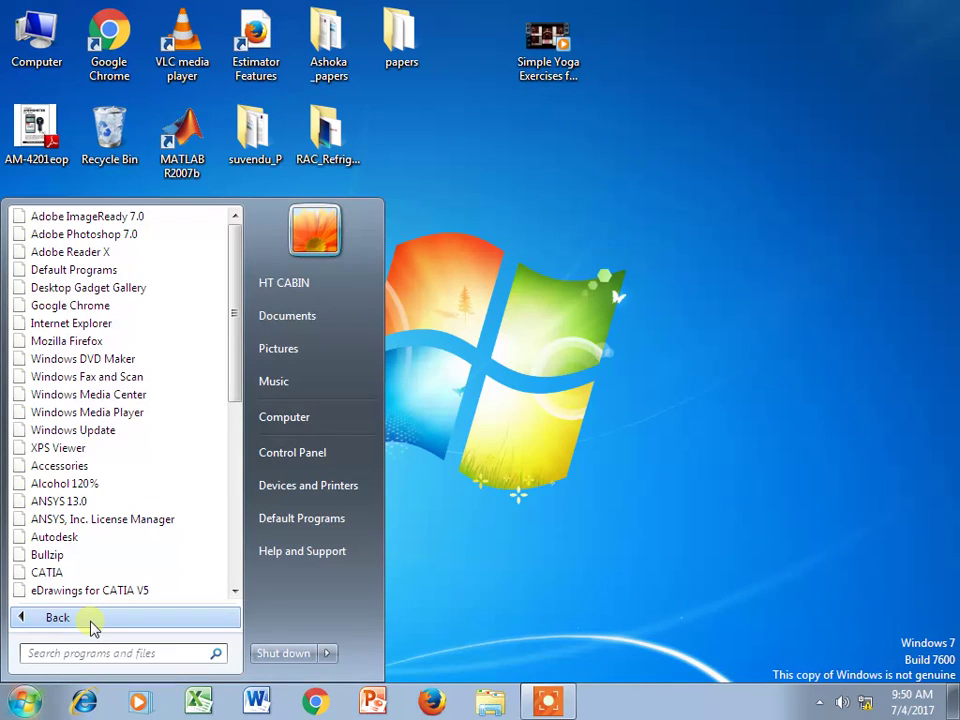
Step: Launch ICEM CFD from the Meshing programs of ANSYS 13.0
click(98, 501)
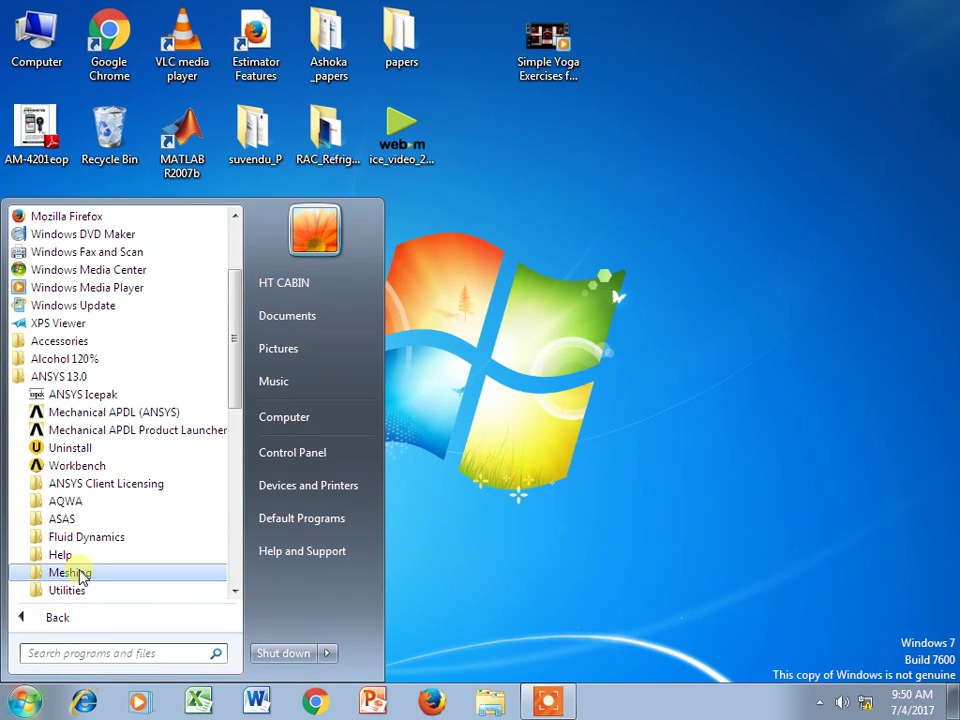
click(80, 578)
click(101, 563)
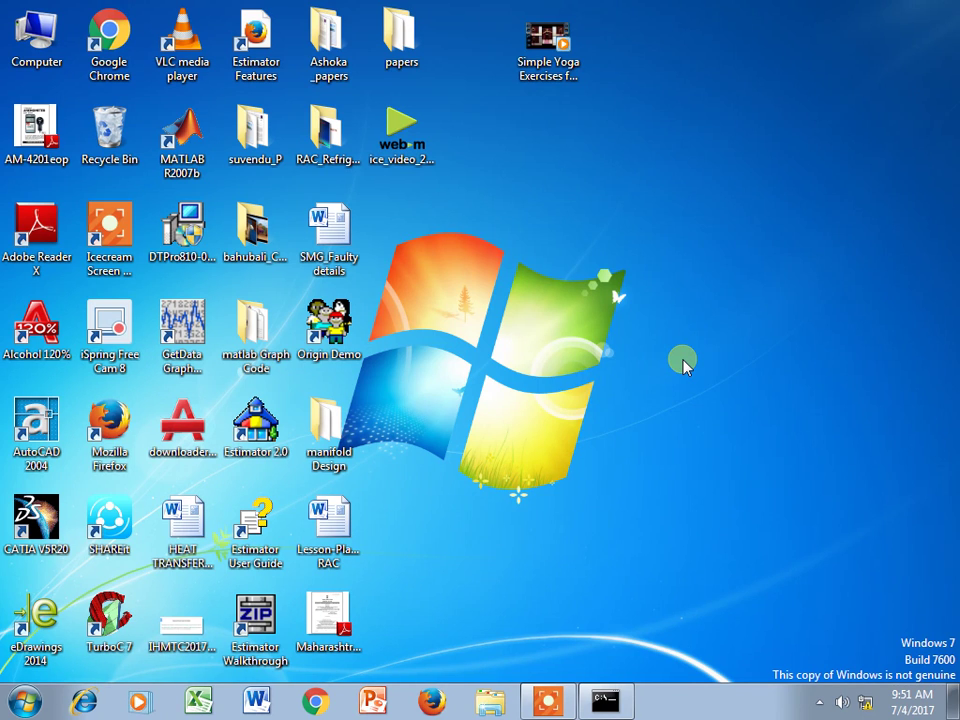
click(606, 702)
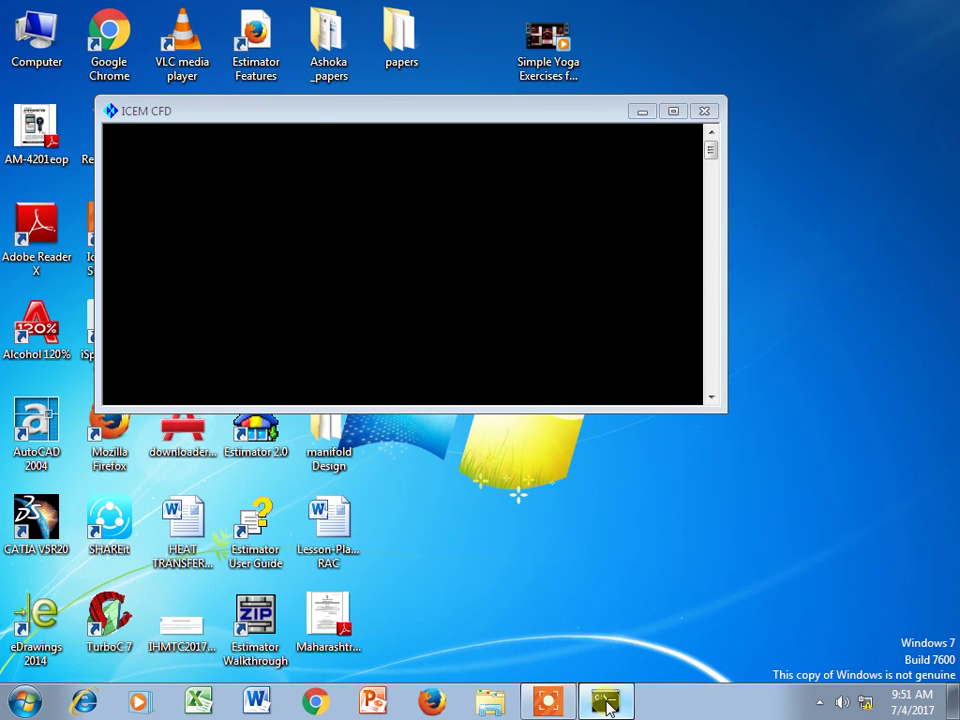
click(606, 702)
right_click(596, 400)
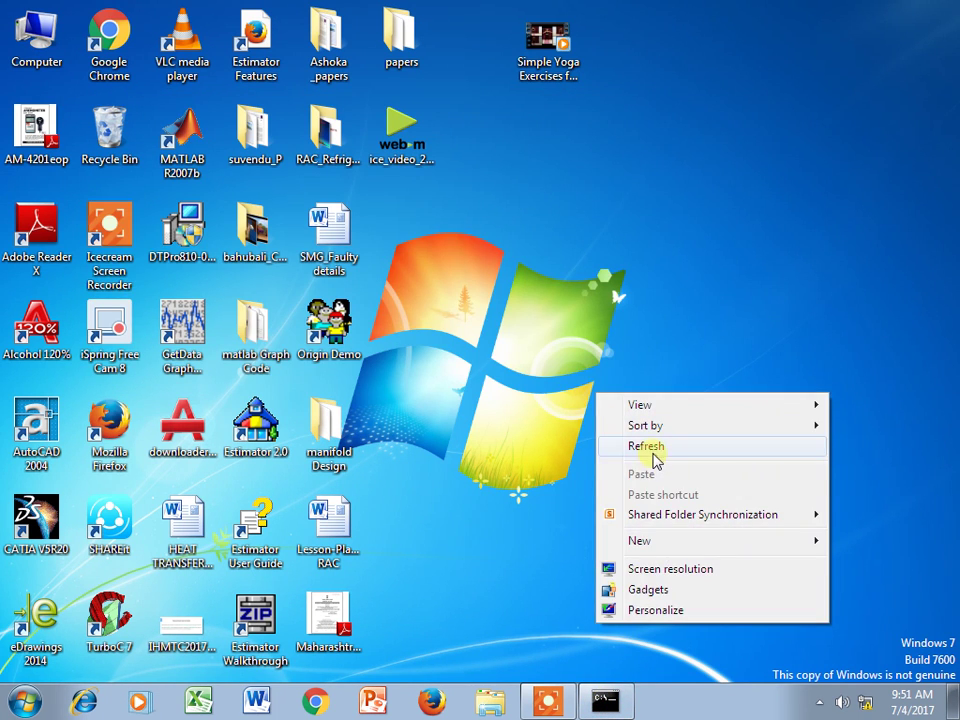
click(652, 447)
right_click(610, 382)
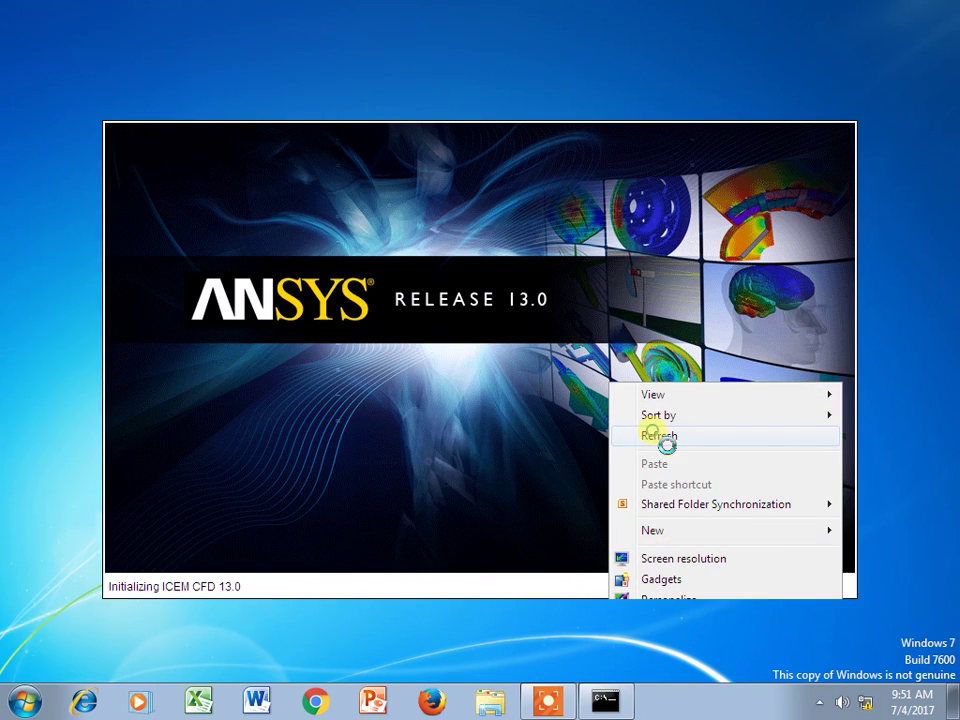
click(653, 433)
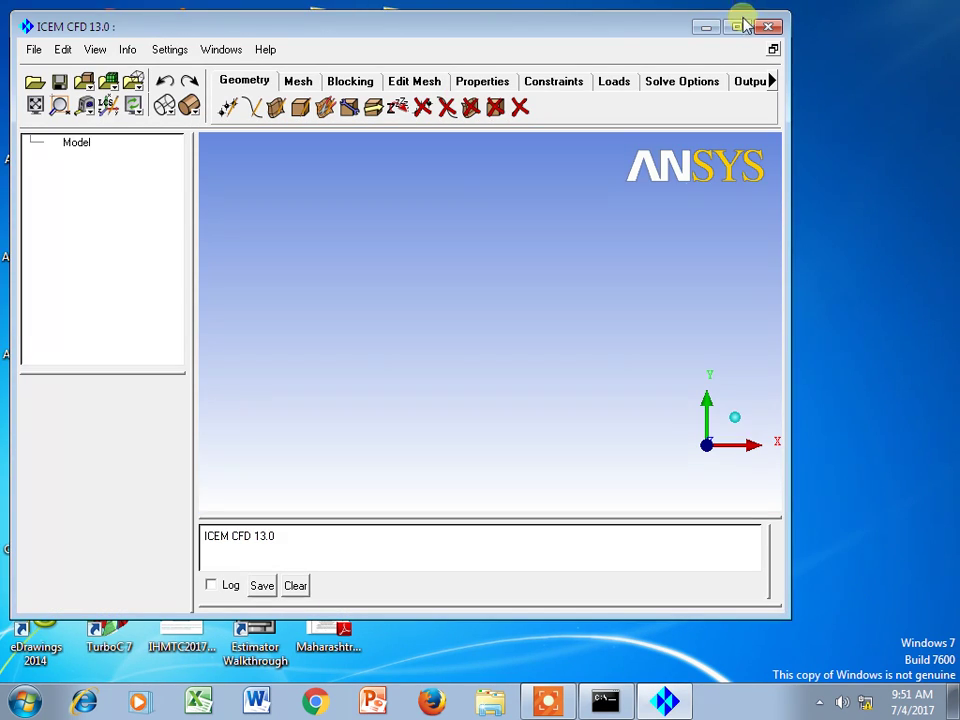
Step: Maximize the ICEM CFD window
click(737, 30)
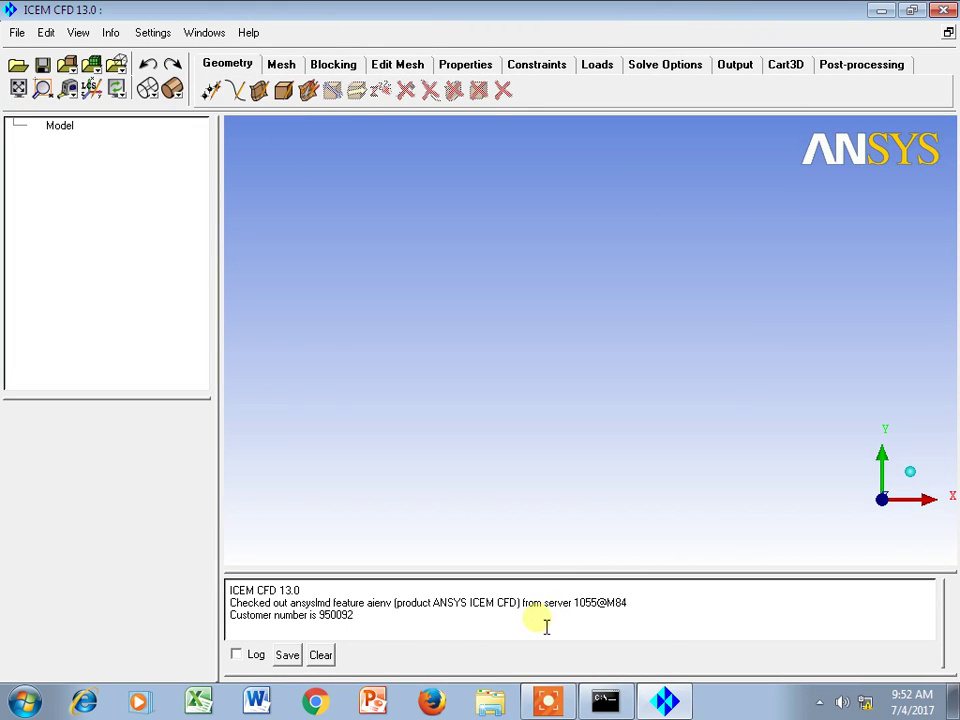
Step: Look through the Mesh, Blocking, Edit Mesh, Properties, Constraints, Loads, Solve Options and Output toolsets
click(287, 66)
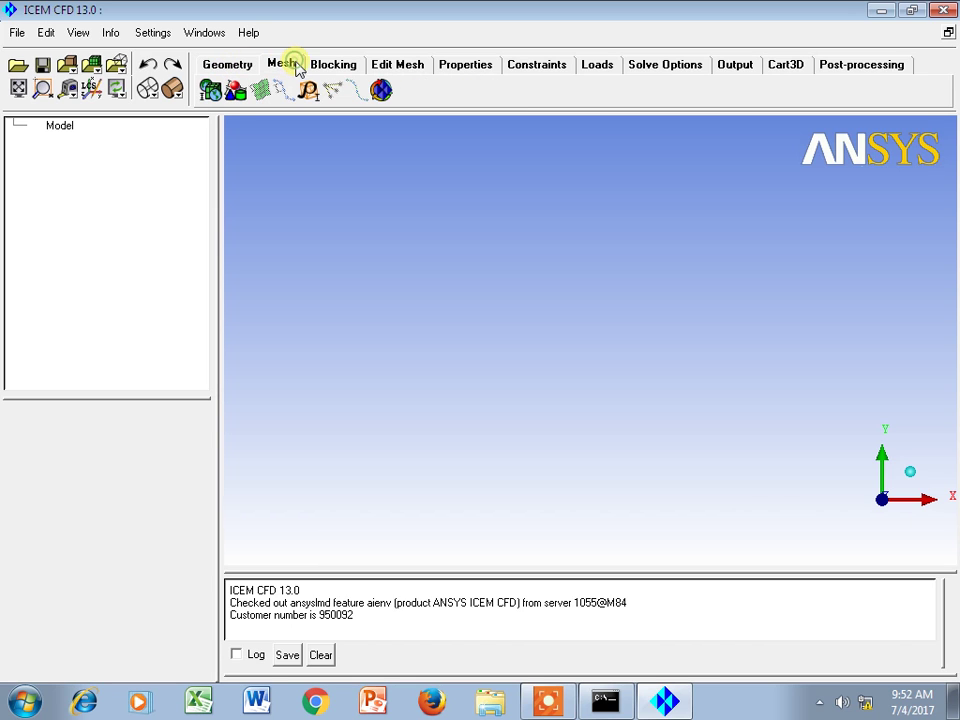
click(331, 68)
click(392, 66)
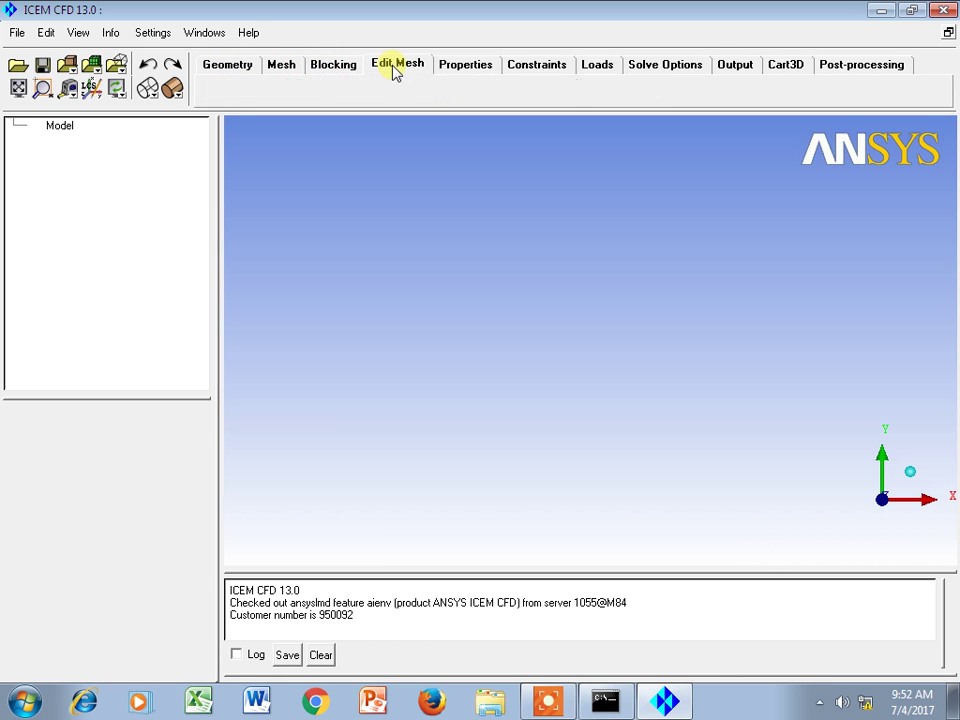
click(474, 64)
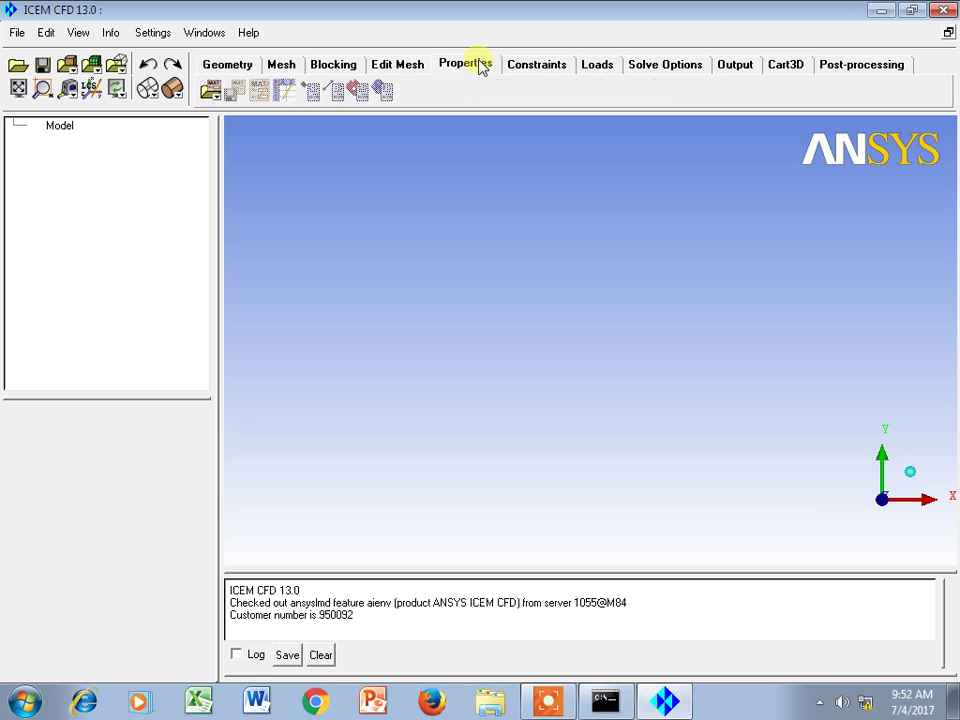
click(540, 65)
click(606, 63)
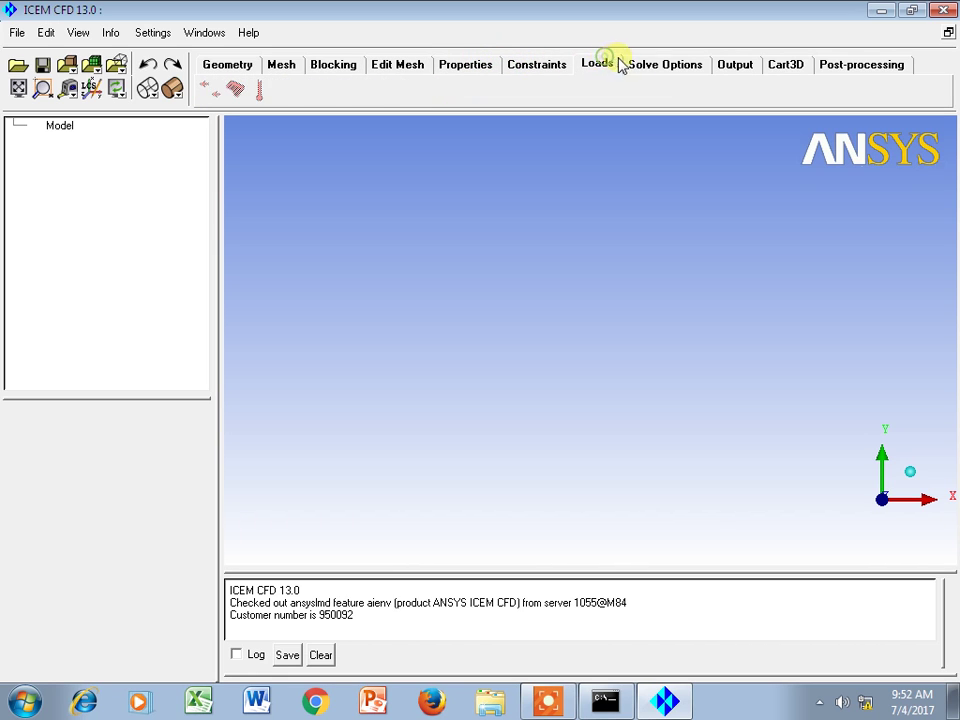
click(660, 66)
click(742, 70)
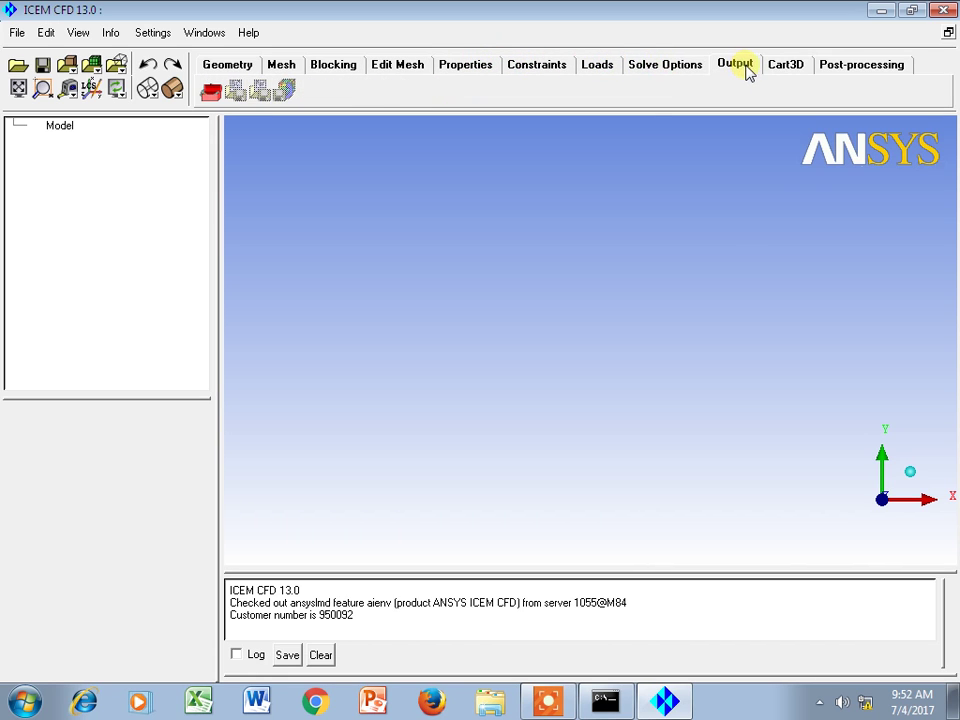
Step: Create four geometry points freehand in the empty graphics area using the Screen Select point method
click(233, 69)
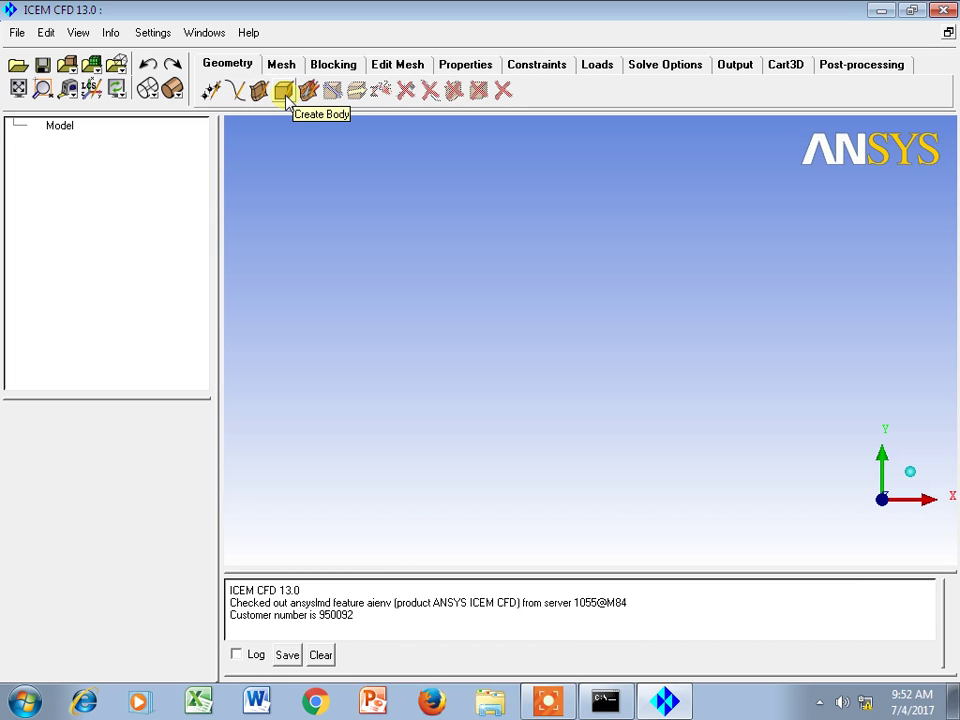
click(211, 90)
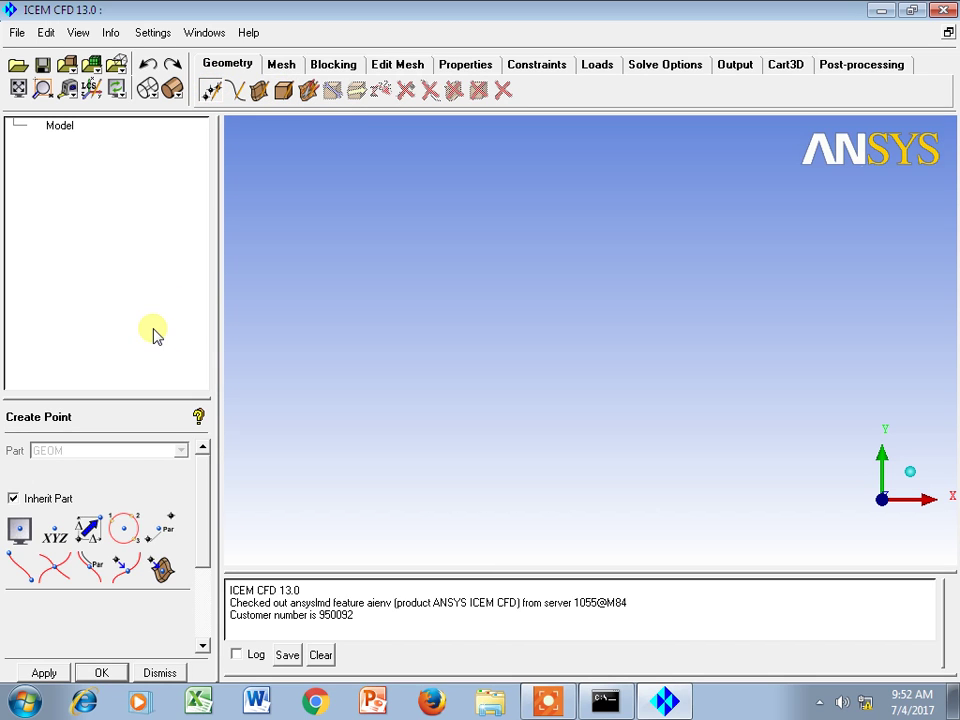
mouse_move(208, 489)
mouse_down()
mouse_move(208, 553)
mouse_move(205, 480)
mouse_up()
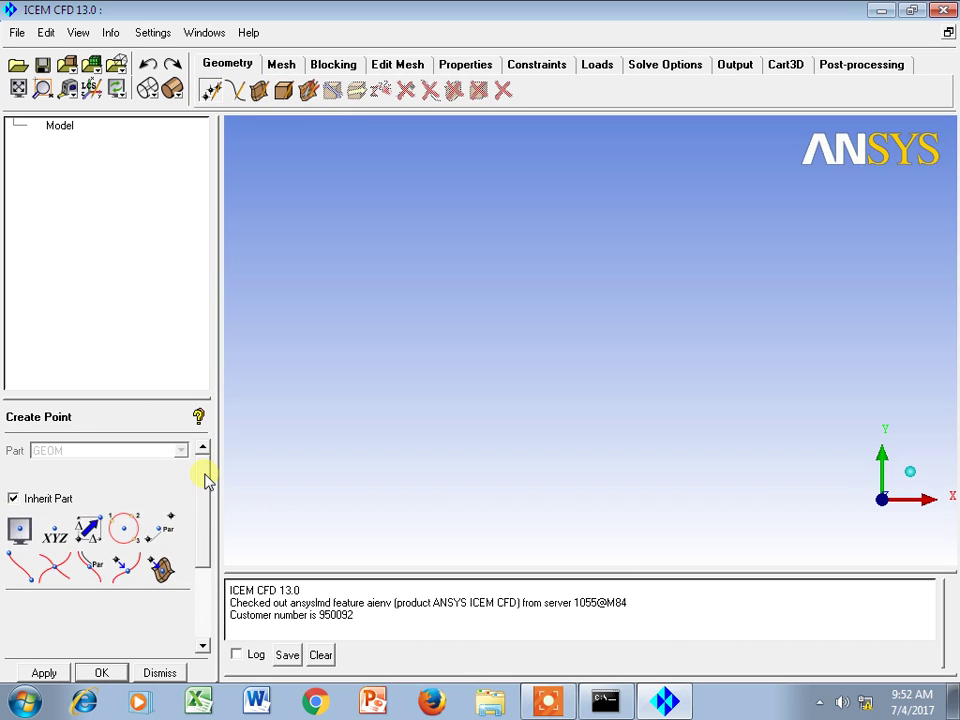
click(21, 529)
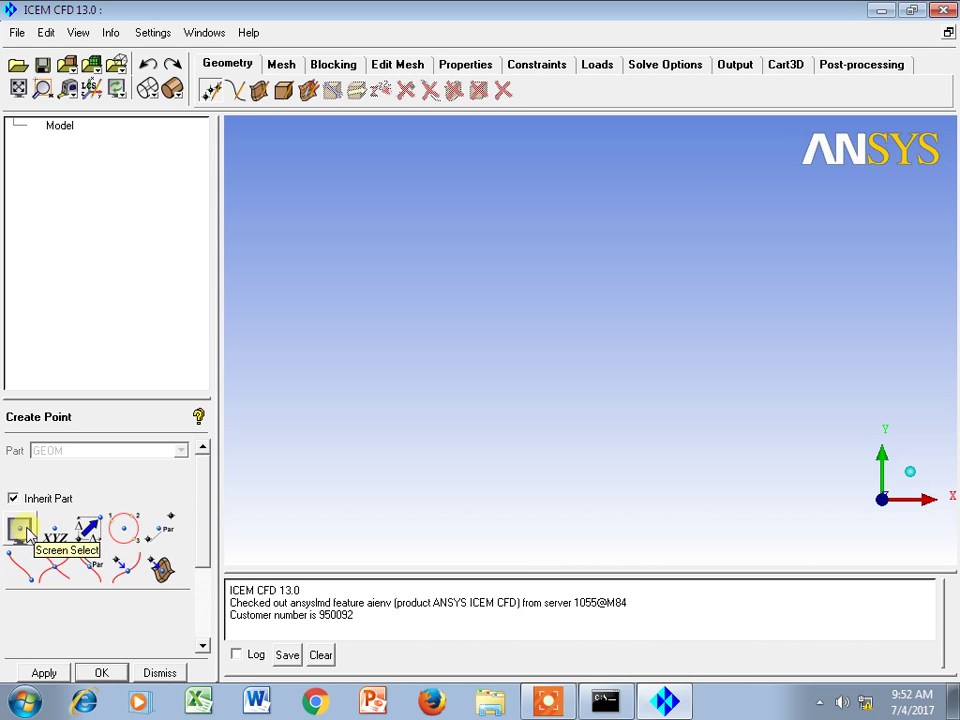
click(21, 529)
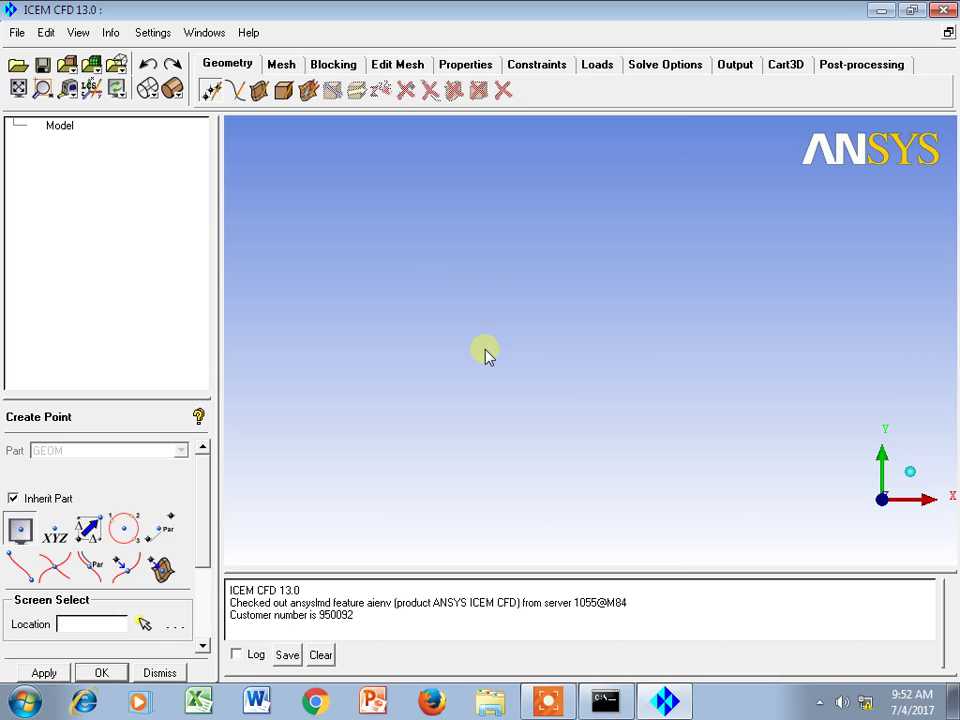
click(144, 626)
click(390, 332)
middle_click(561, 330)
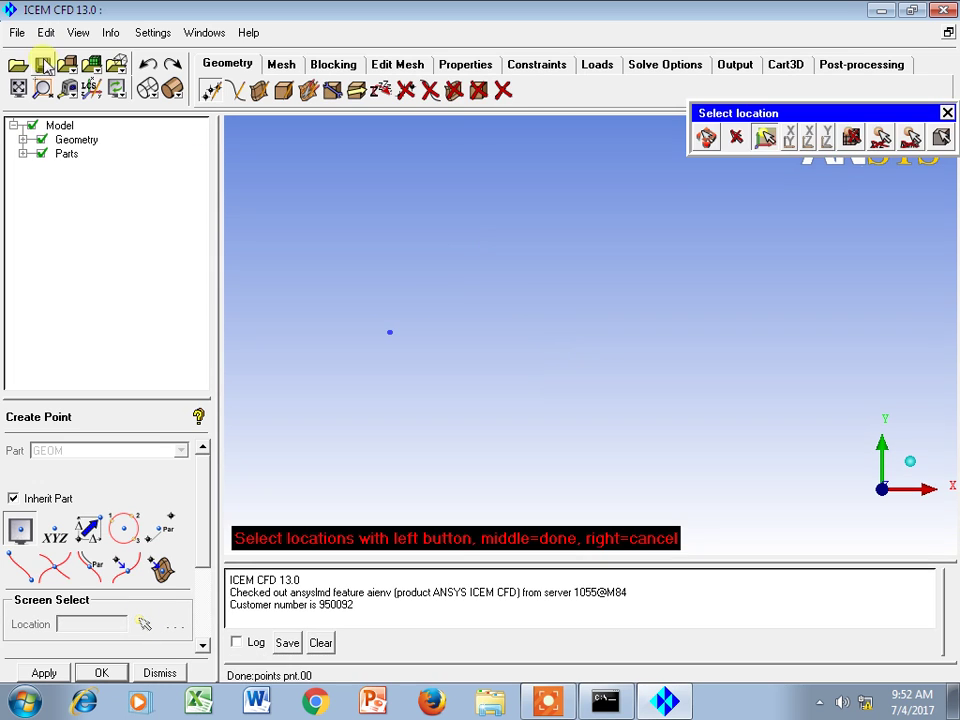
click(450, 234)
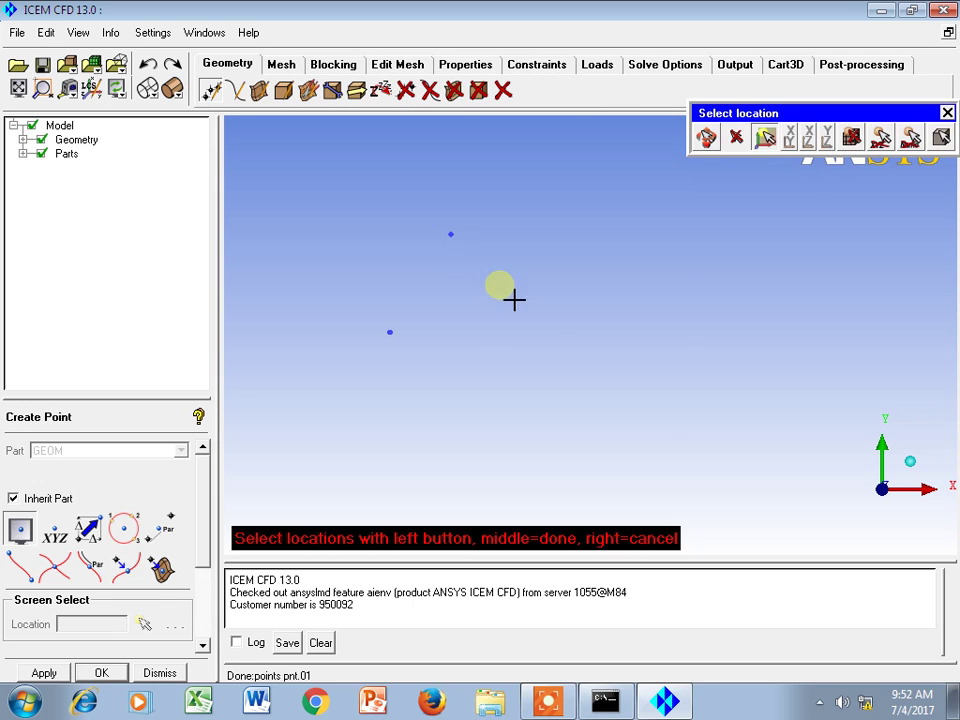
click(536, 313)
middle_click(479, 278)
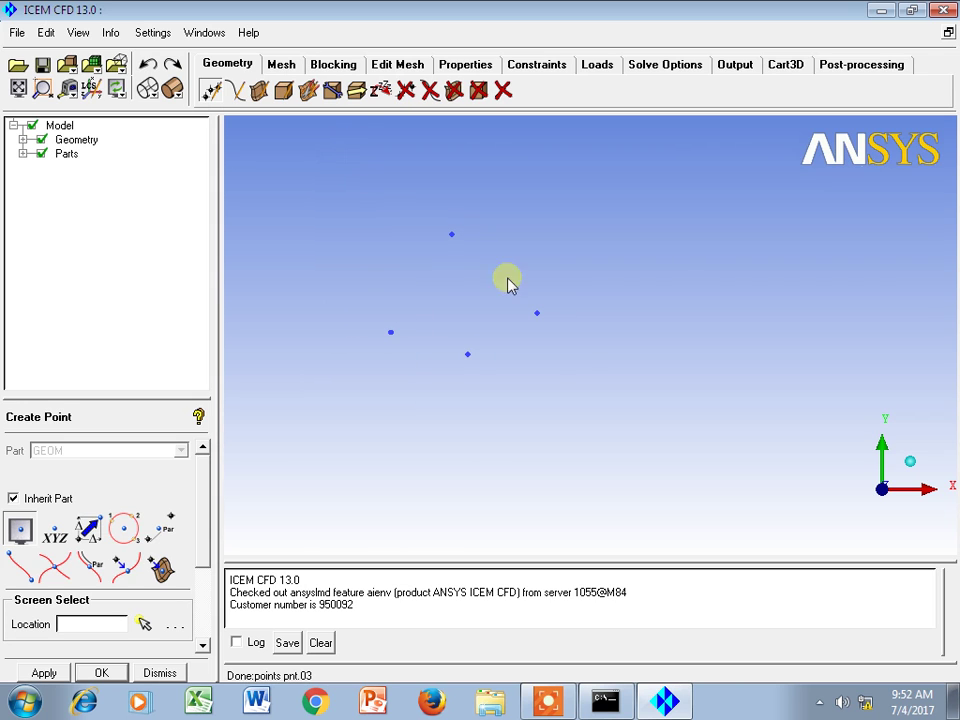
drag(626, 421, 514, 355)
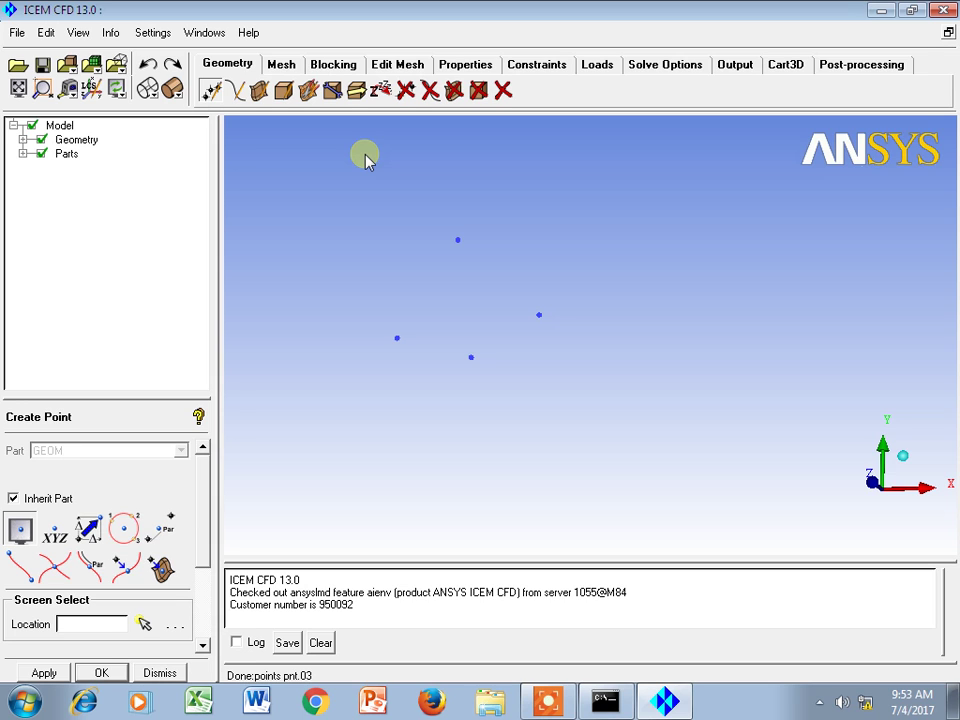
click(548, 699)
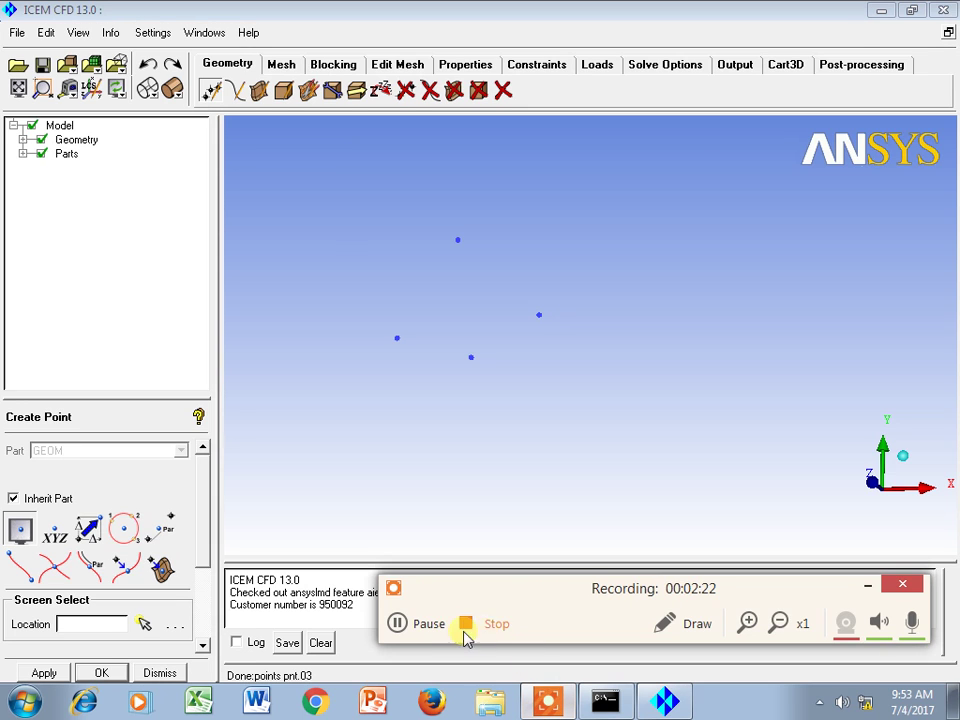
click(431, 626)
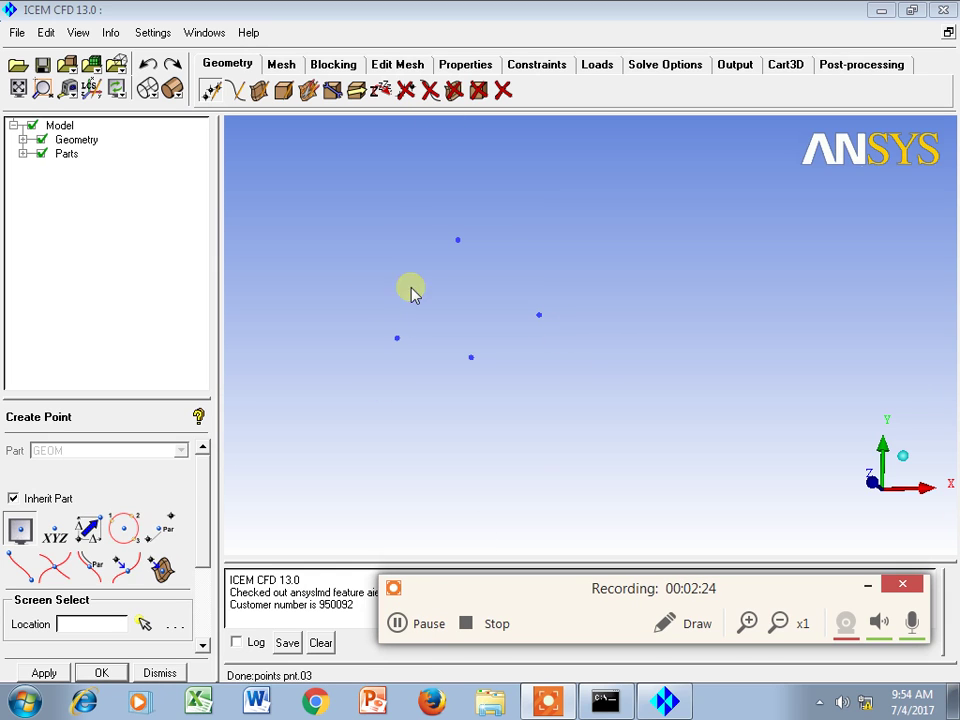
Step: Delete all the visible points in the graphics area with Delete Point
click(408, 91)
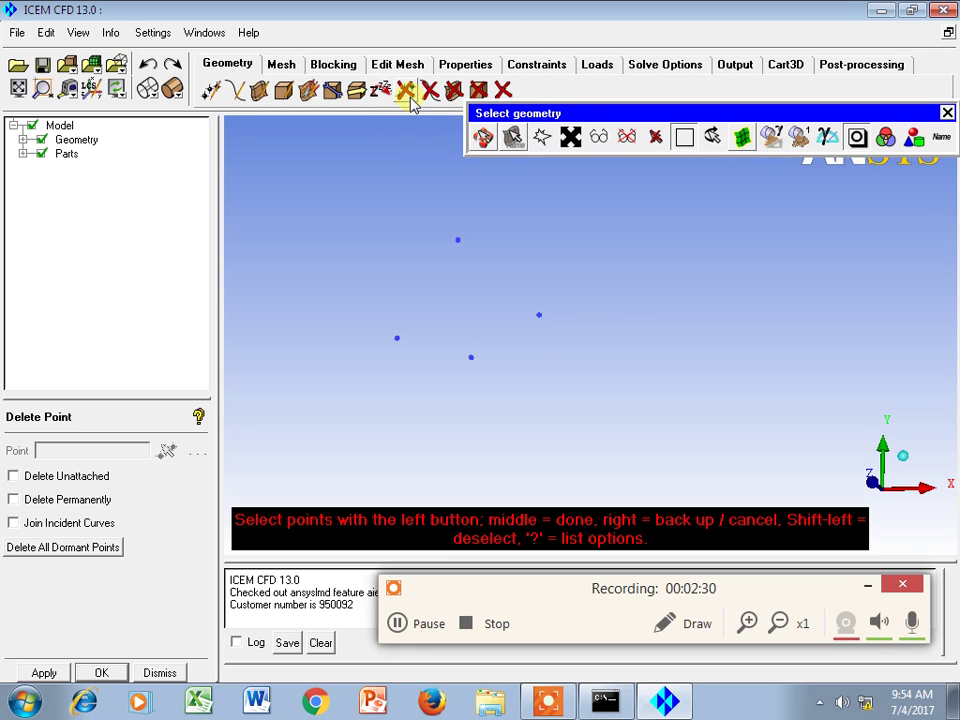
click(600, 137)
middle_click(561, 181)
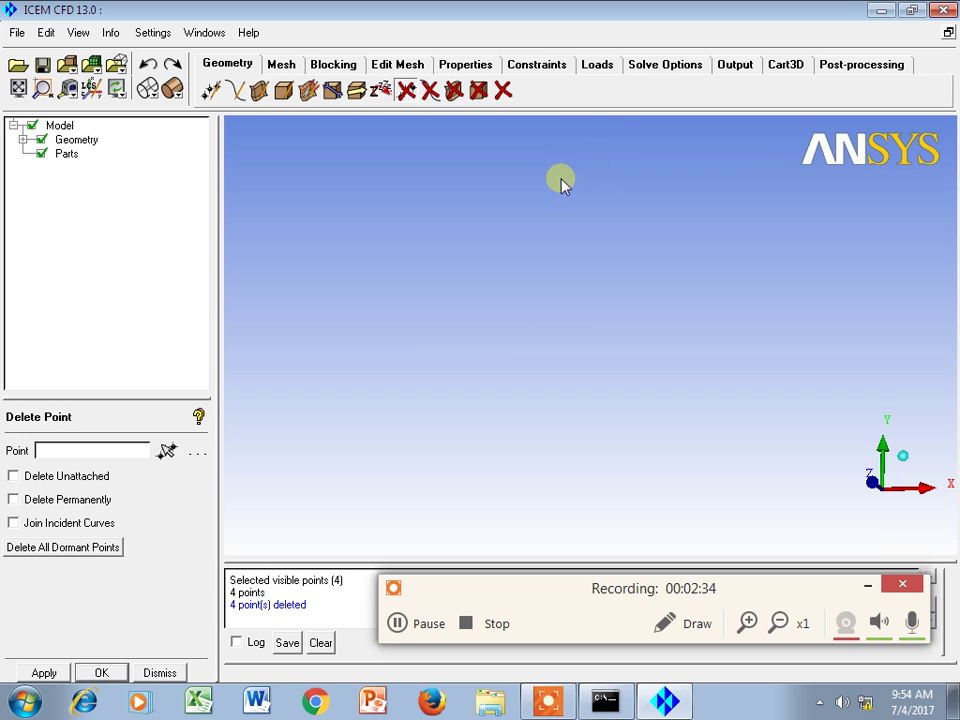
Step: Create a point at explicit coordinates X 0, Y 0, Z 0 with the Create 1 point method
click(211, 90)
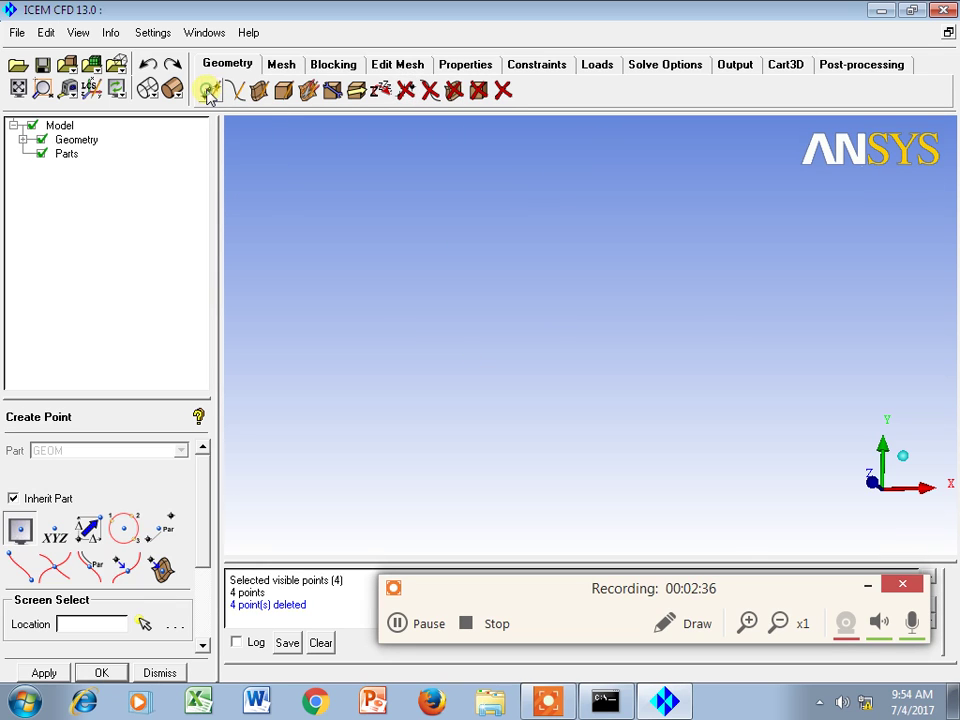
click(57, 531)
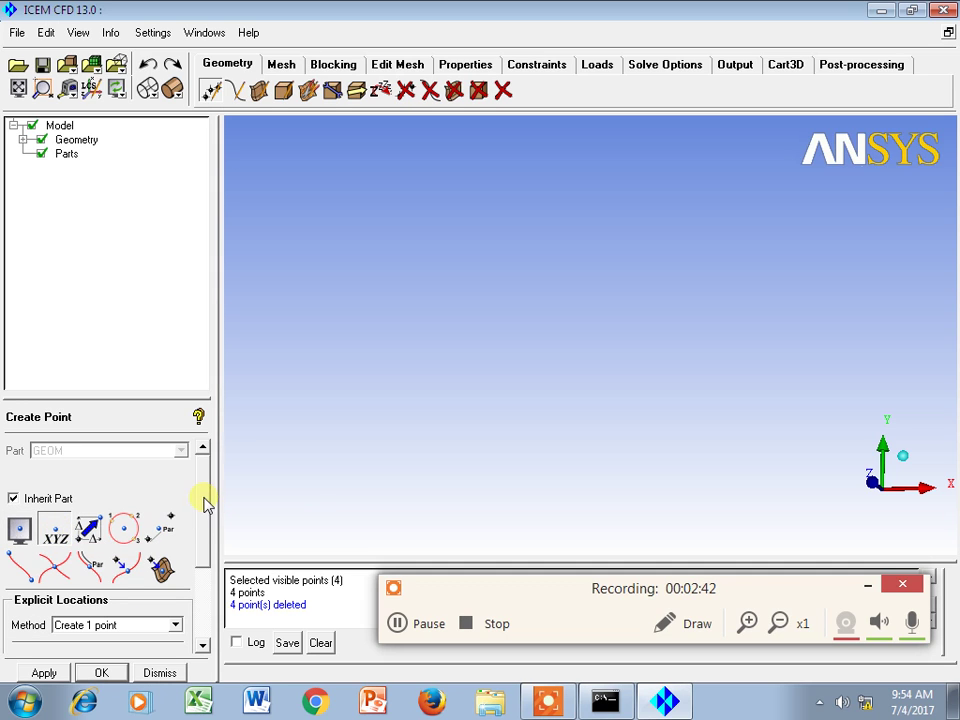
drag(205, 503, 208, 570)
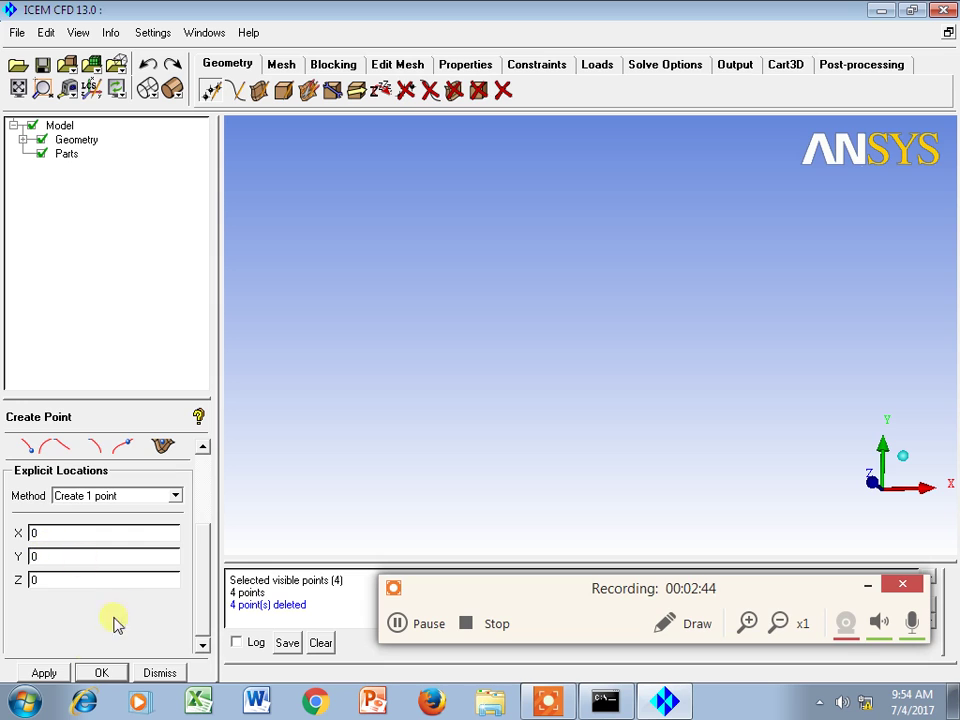
click(44, 672)
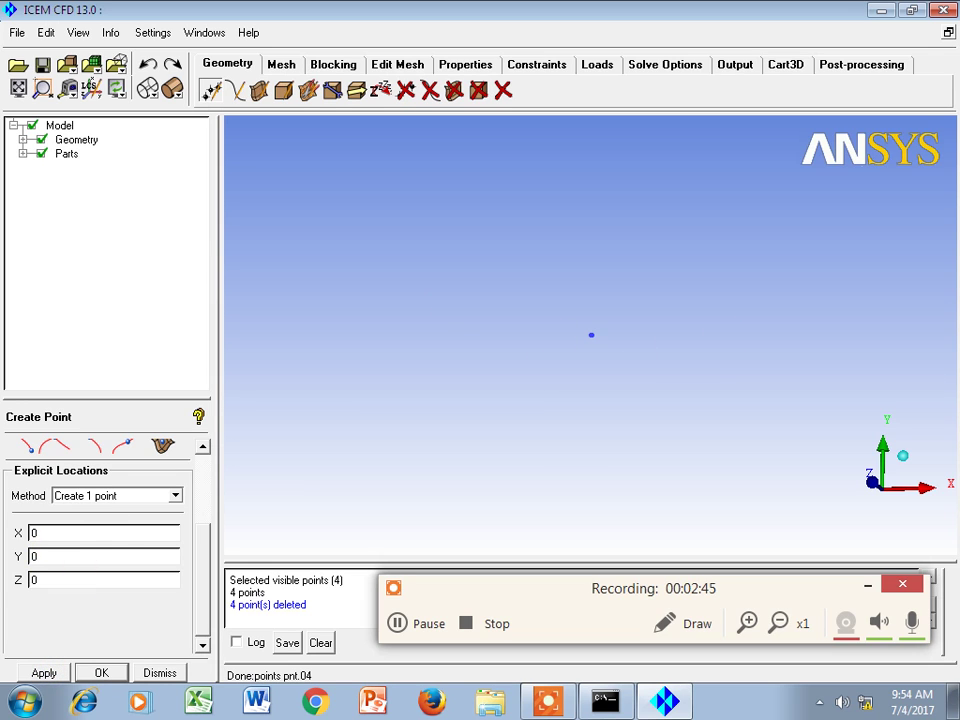
Step: Create a second point at X 25, Y 0, Z 0 and fit the view to the geometry
double_click(71, 533)
click(44, 672)
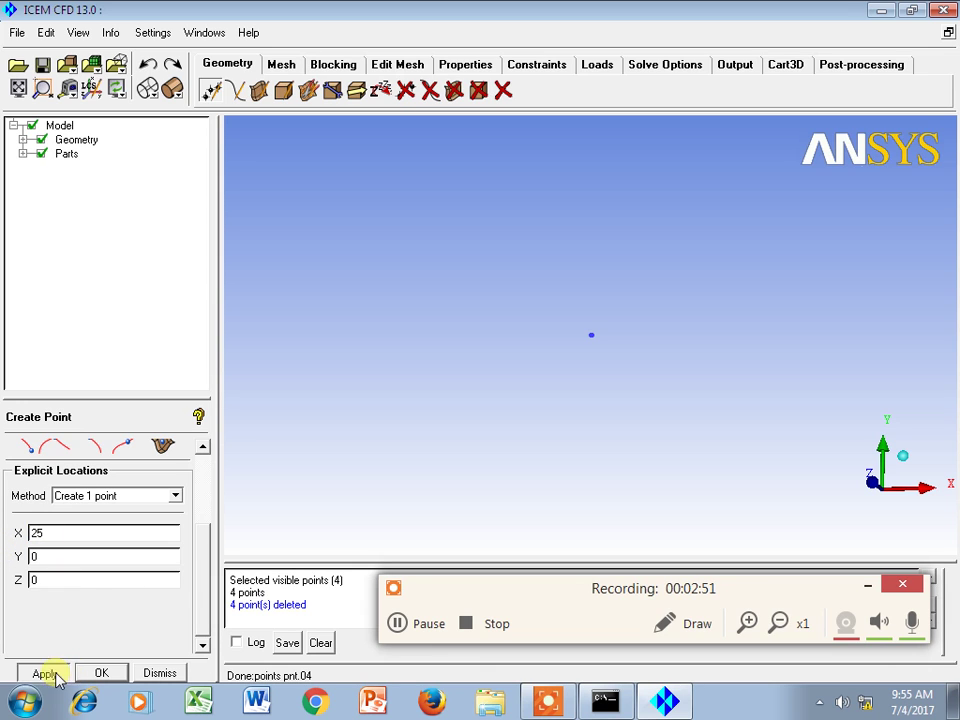
click(18, 88)
scroll(668, 328, down, 3)
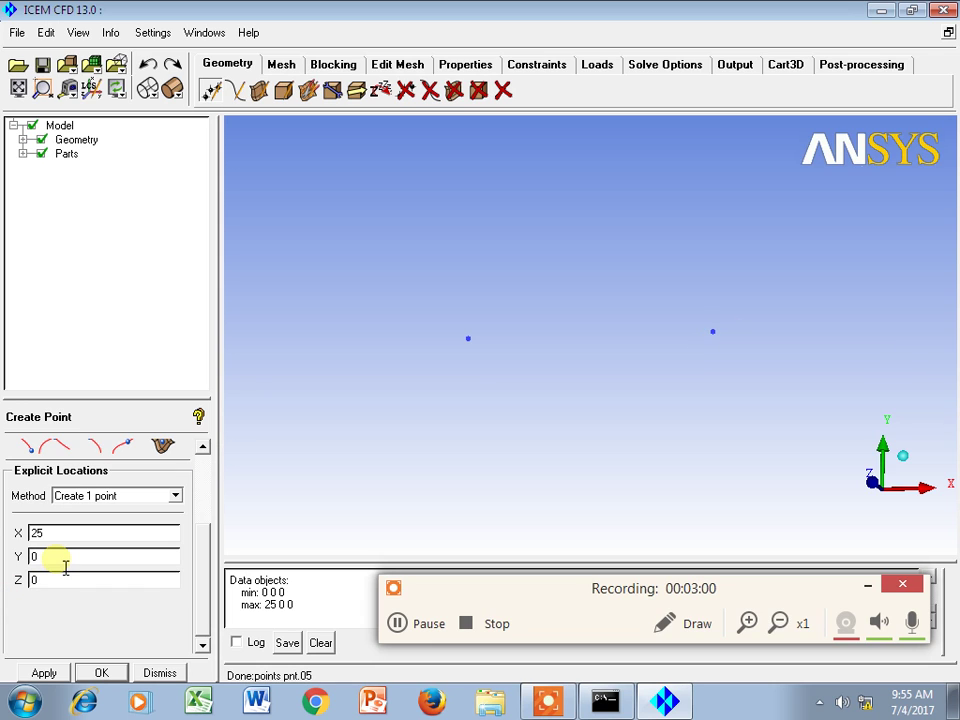
Step: Create a third point at X 25, Y 25, Z 0
double_click(35, 556)
text(25)
click(43, 672)
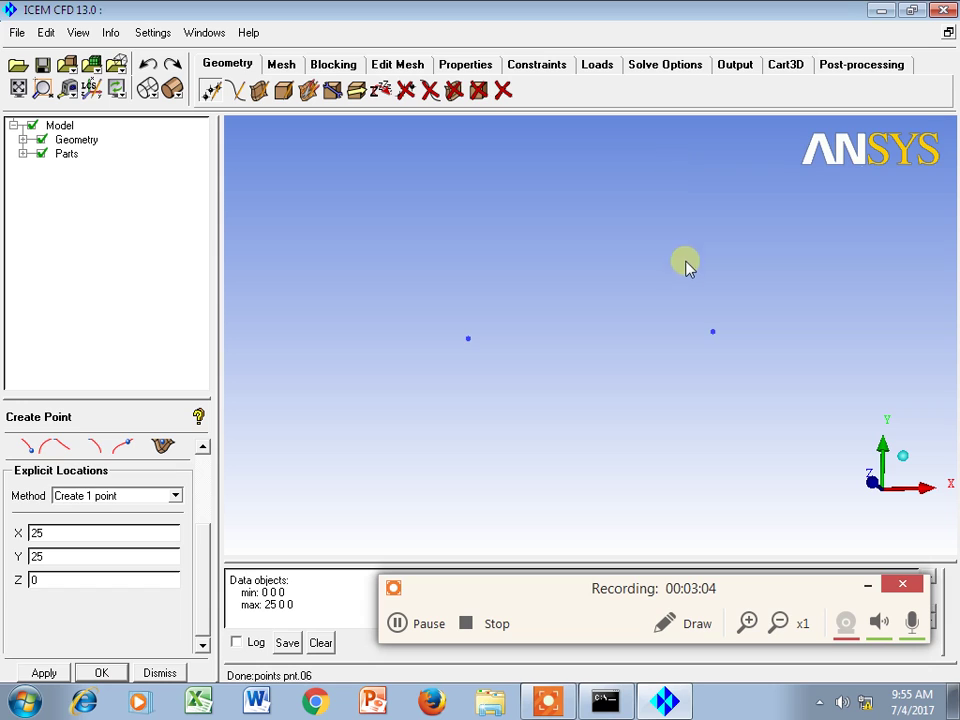
Step: Create a fourth point at X 0, Y 25, Z 0 to complete the square's corners
click(60, 580)
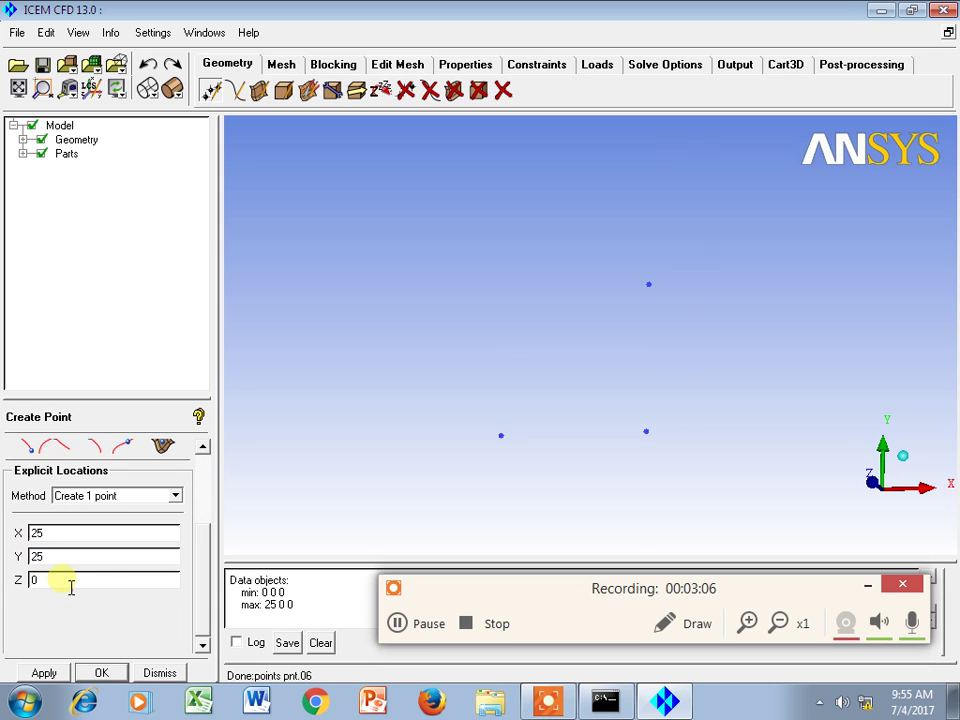
double_click(36, 532)
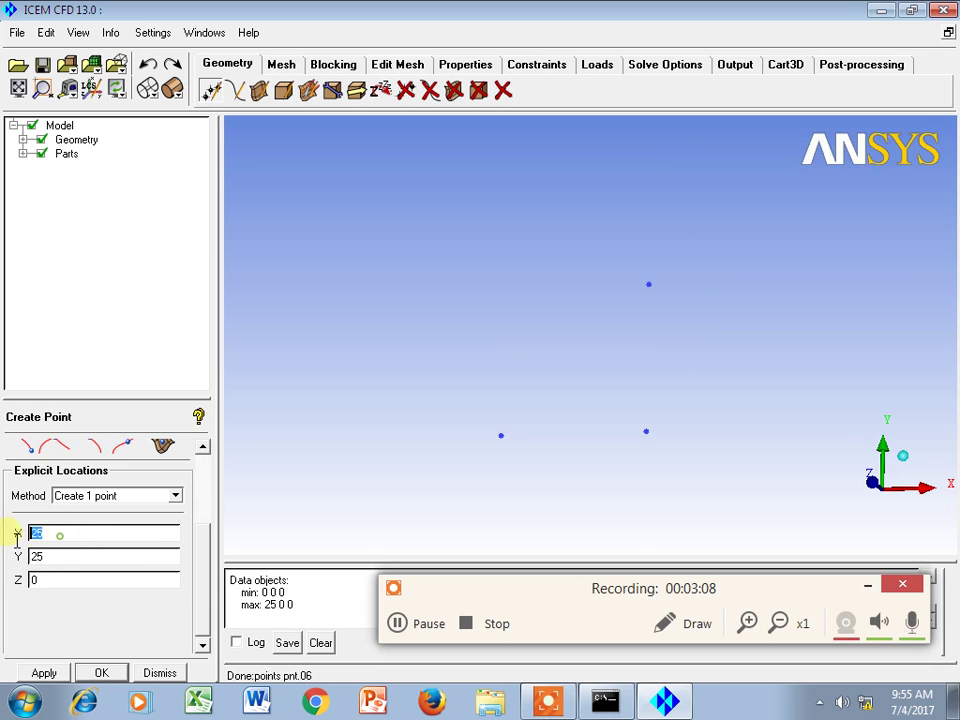
text(0)
click(43, 671)
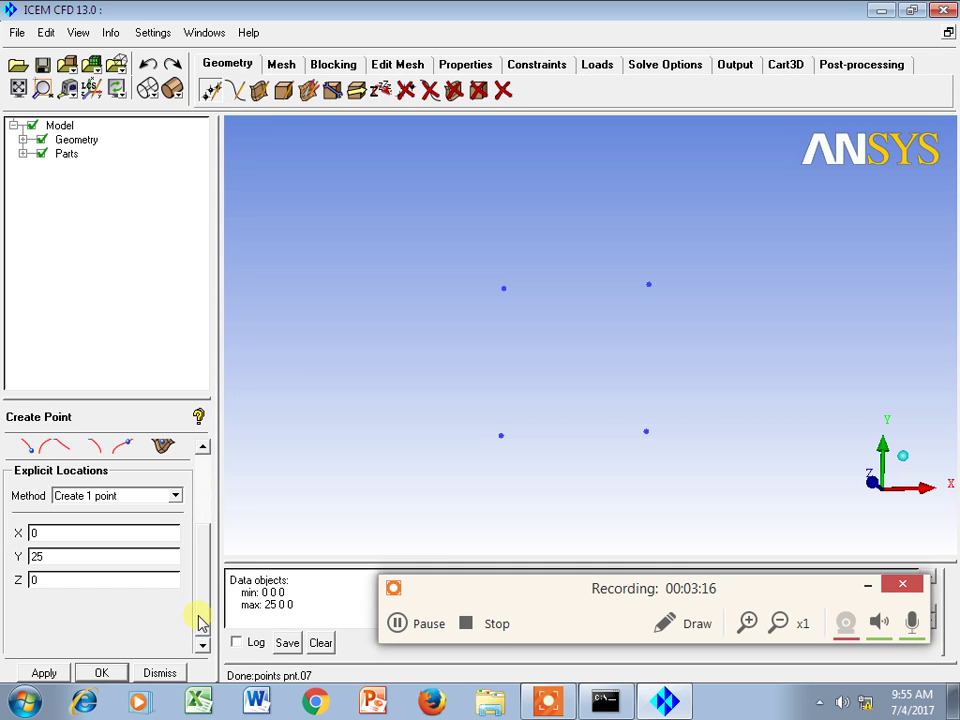
Step: Create four From Points curves between adjacent corner points to close the outline of the square
drag(197, 615, 203, 540)
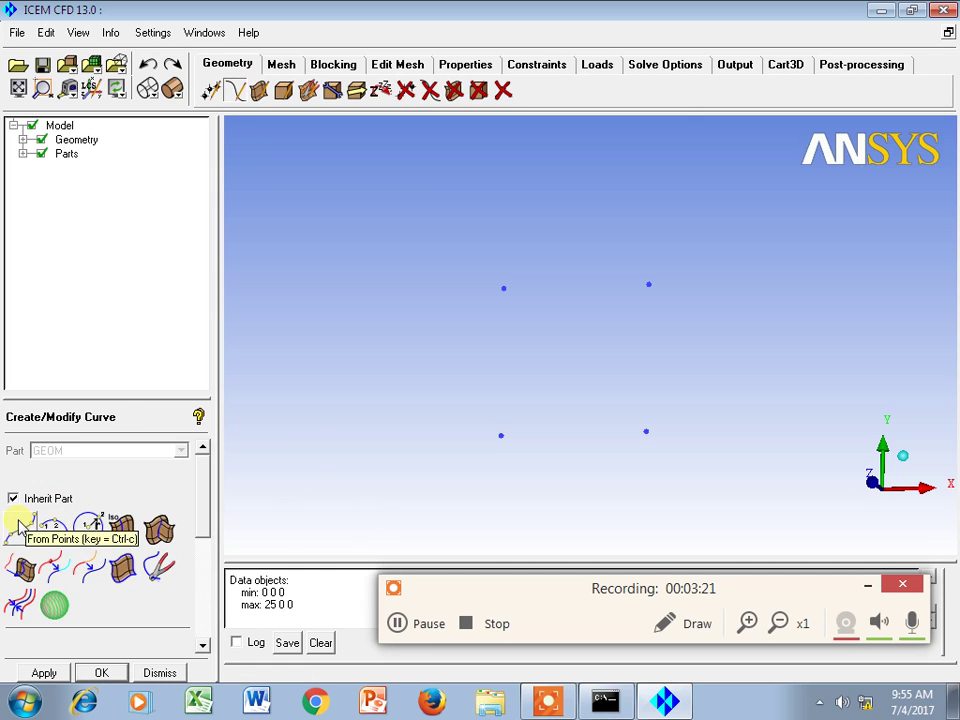
click(21, 527)
click(651, 284)
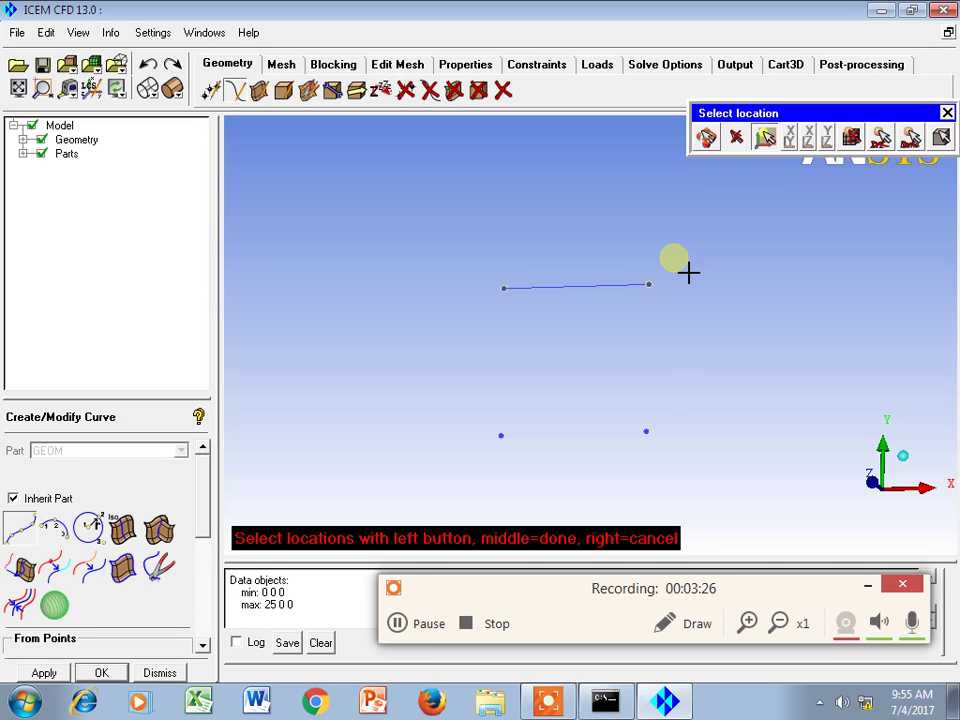
middle_click(688, 271)
click(648, 286)
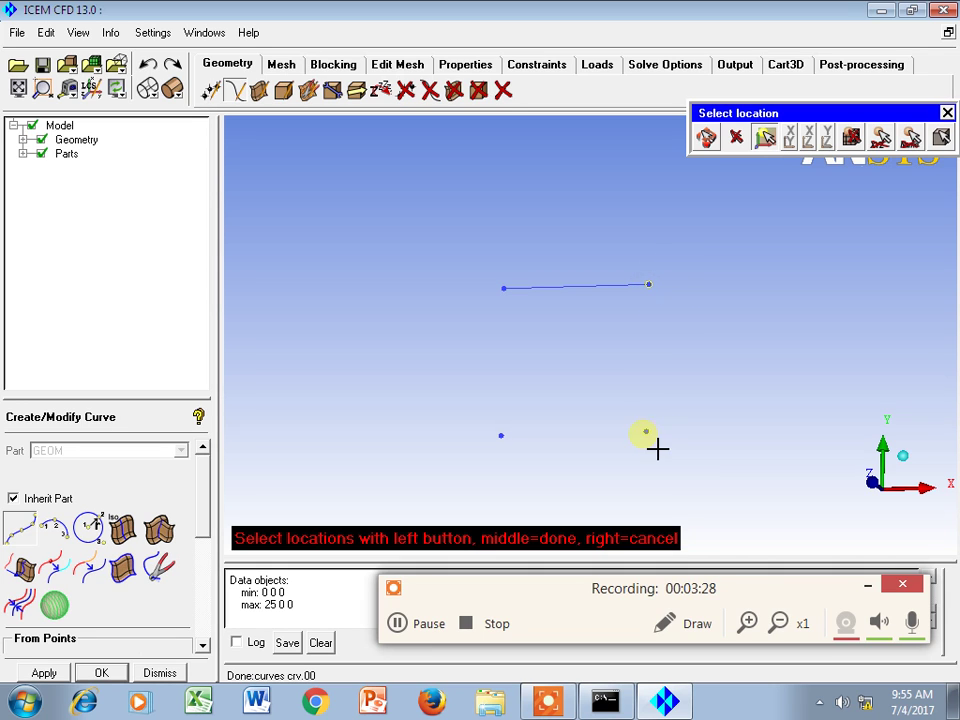
middle_click(677, 447)
middle_click(510, 445)
click(502, 435)
click(505, 289)
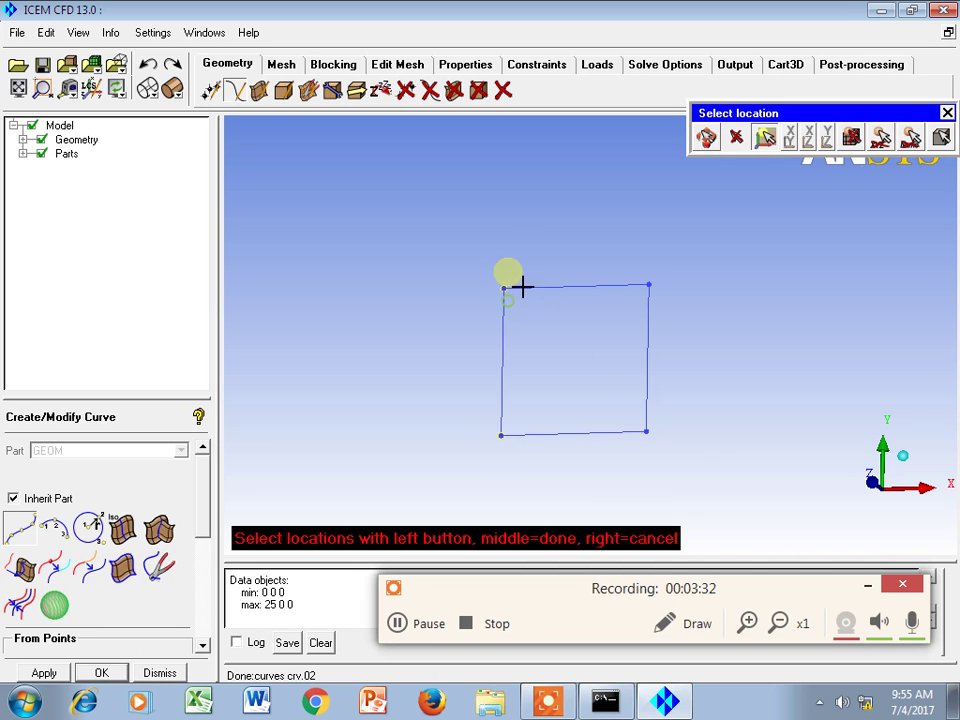
middle_click(516, 236)
drag(516, 236, 860, 283)
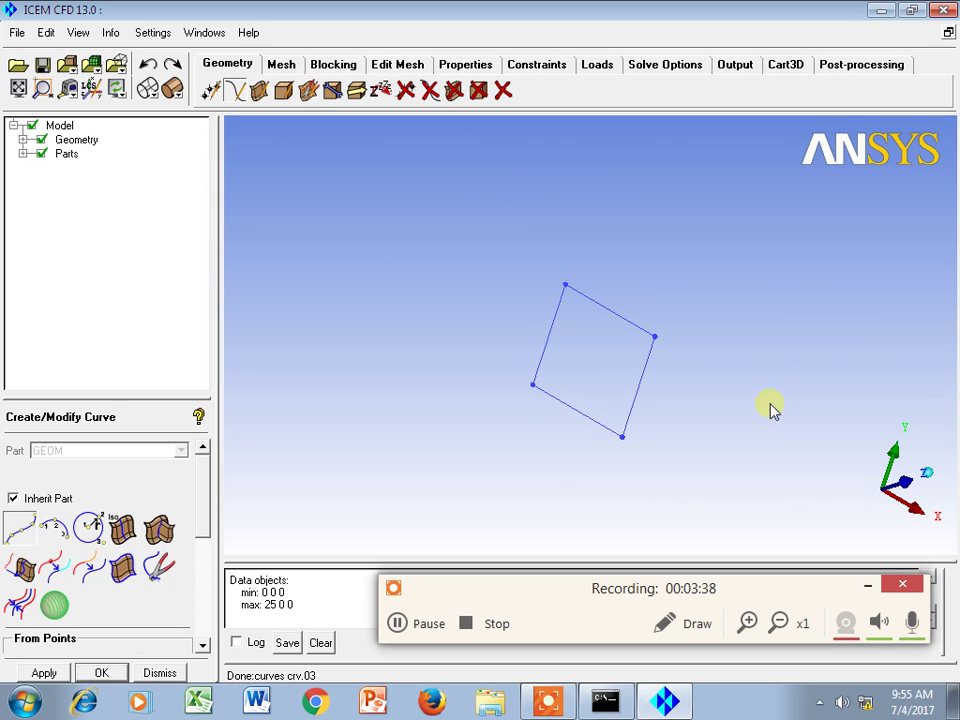
Step: Create a simple surface from the four boundary curves of the square
click(262, 95)
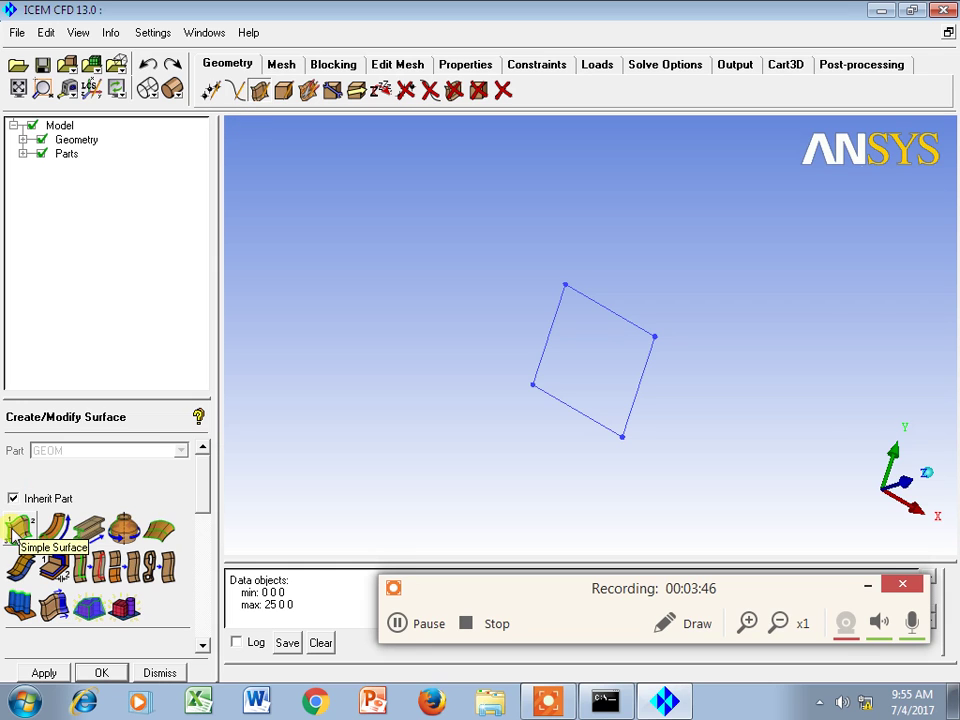
click(17, 529)
click(551, 324)
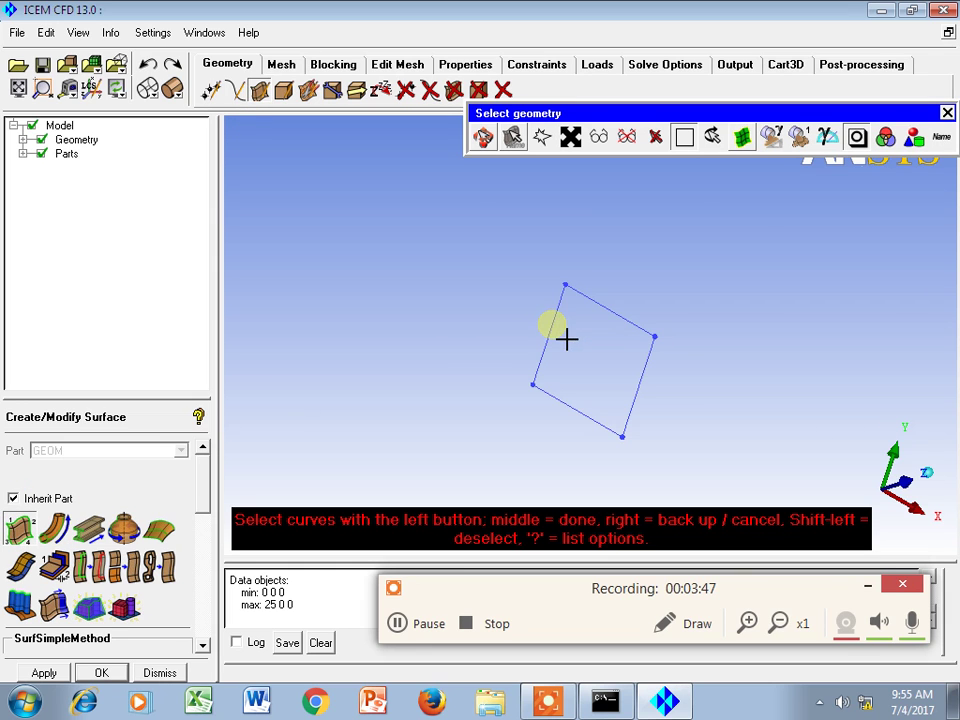
click(614, 312)
click(648, 370)
click(598, 428)
middle_click(594, 377)
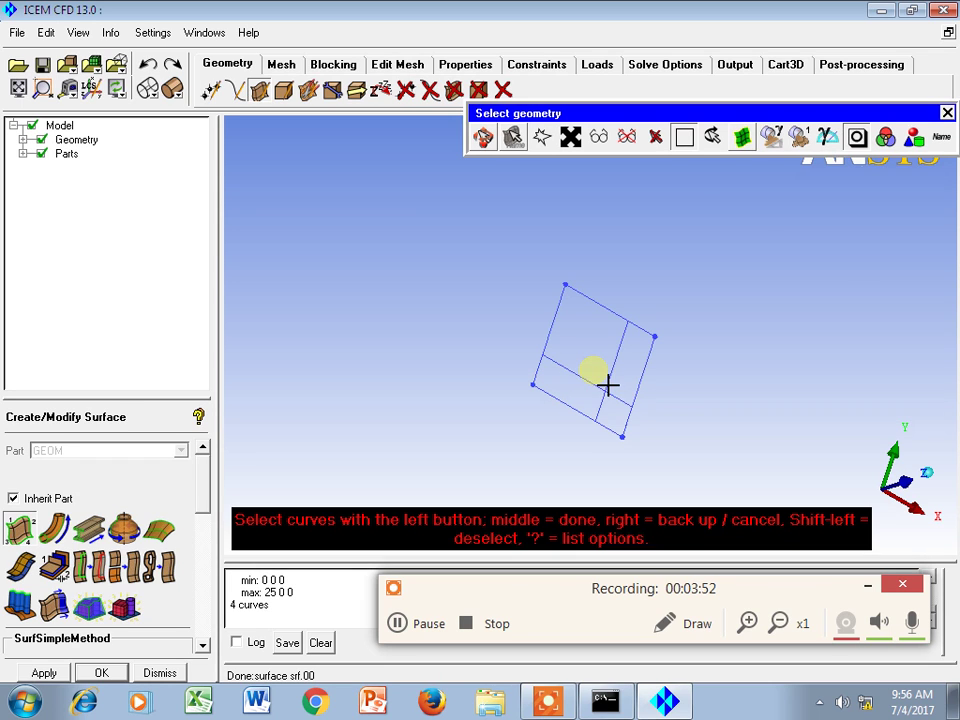
middle_click(742, 332)
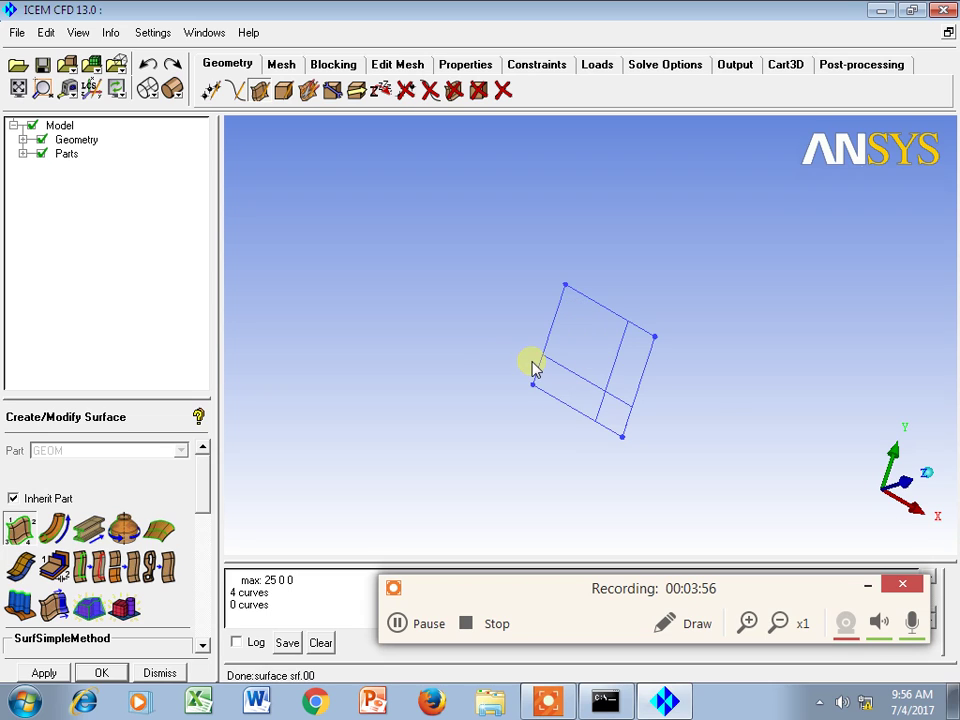
Step: Inspect the square surface from several angles in solid shading and return to the wireframe display
scroll(528, 324, up, 1)
middle_drag(531, 324, 531, 266)
drag(531, 266, 416, 302)
click(148, 90)
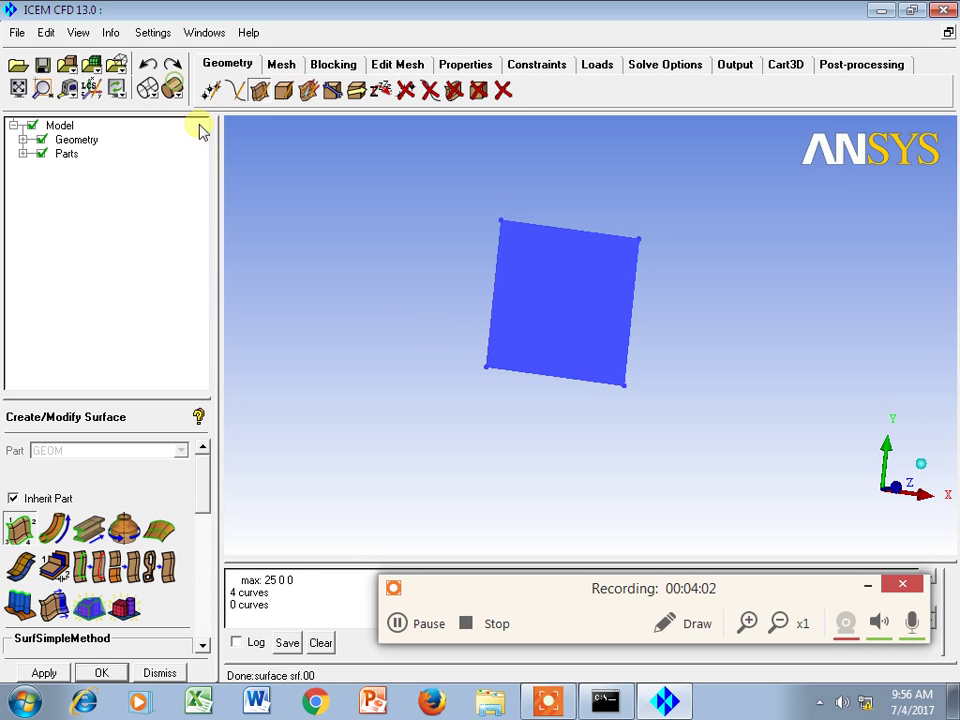
mouse_move(654, 330)
mouse_down()
mouse_move(380, 287)
mouse_move(394, 433)
mouse_move(229, 444)
mouse_move(289, 358)
mouse_move(566, 388)
mouse_move(542, 369)
mouse_move(633, 372)
mouse_move(643, 319)
mouse_move(671, 347)
mouse_move(641, 345)
mouse_move(440, 170)
mouse_up()
click(212, 90)
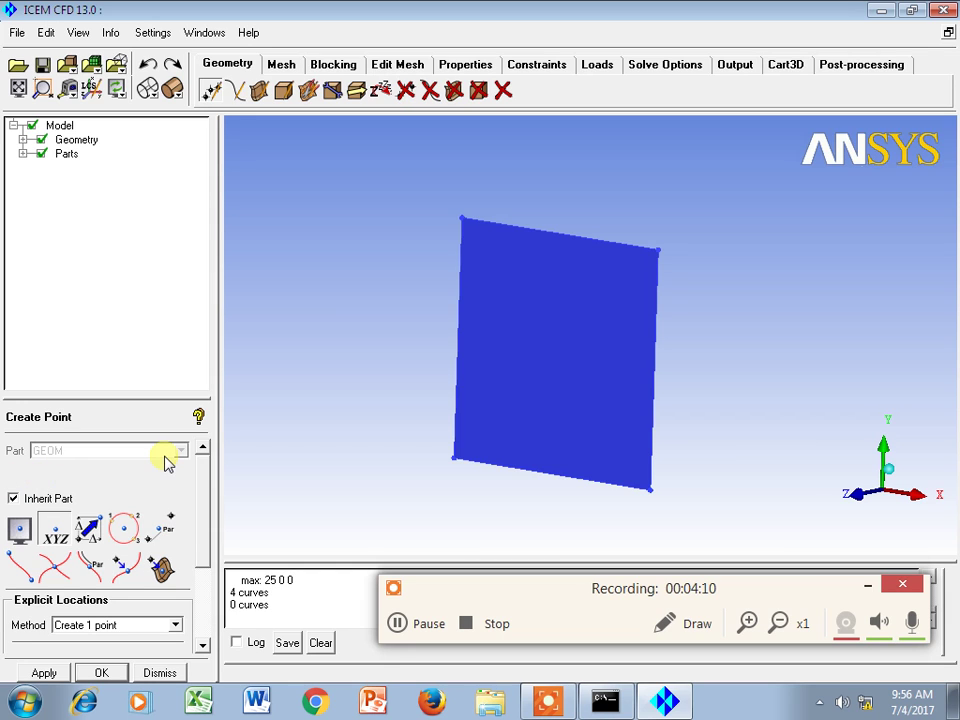
scroll(166, 460, down, 1)
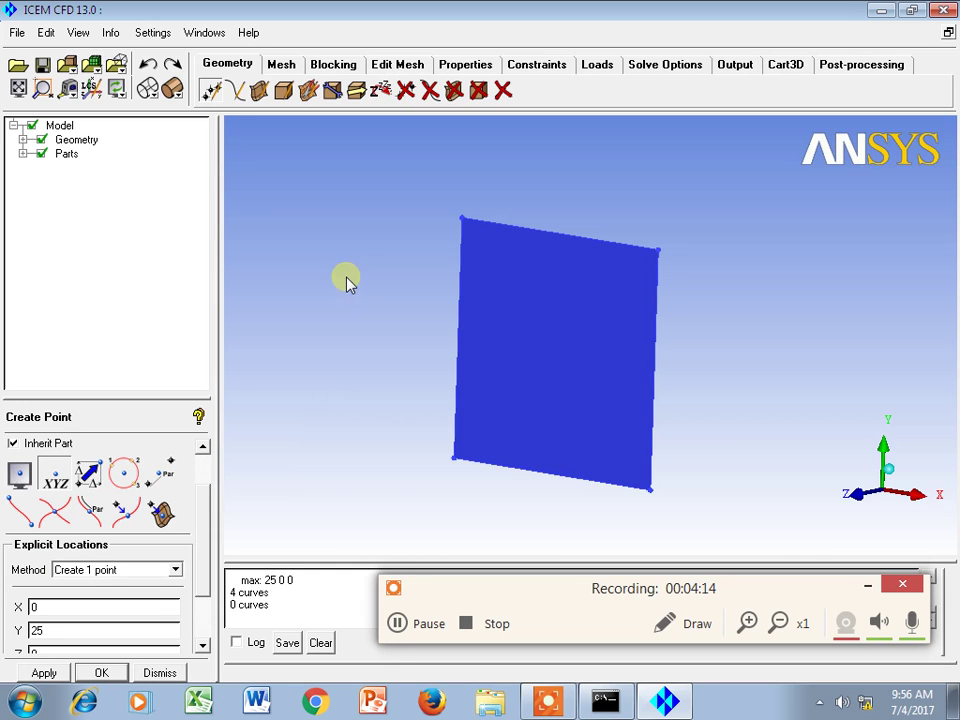
click(148, 88)
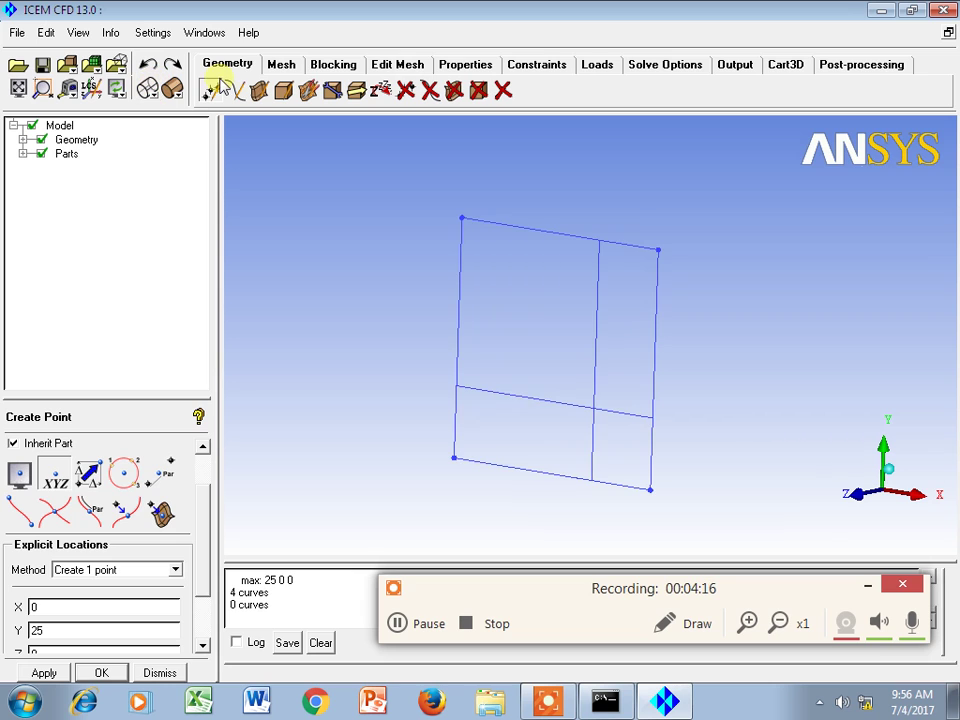
Step: Delete the two points at the upper corners of the square
click(427, 93)
drag(452, 205, 754, 296)
middle_click(755, 290)
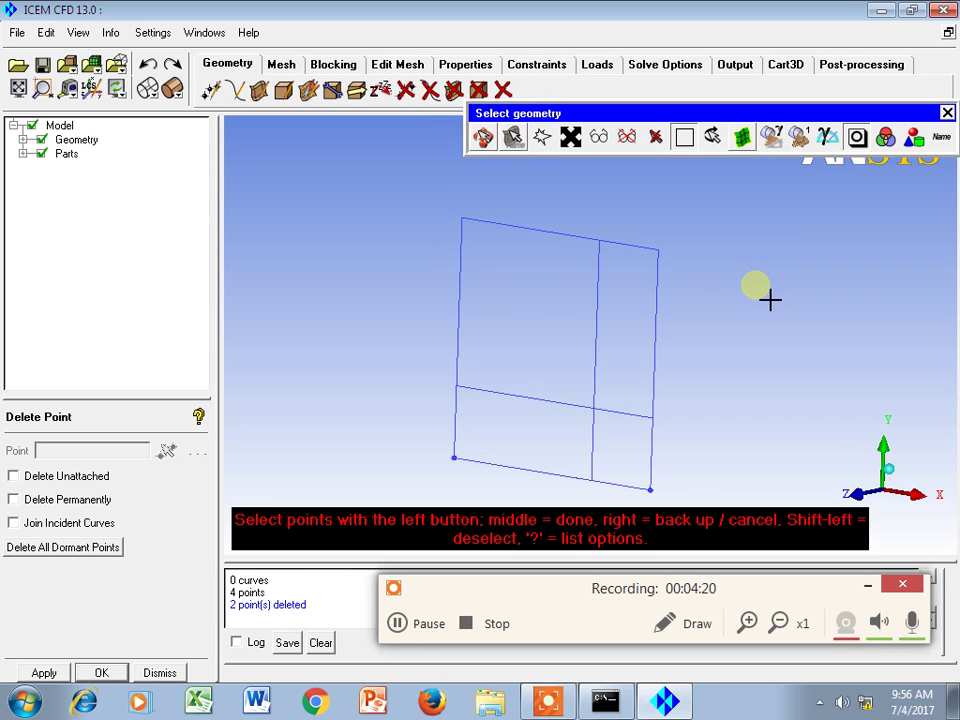
key(Escape)
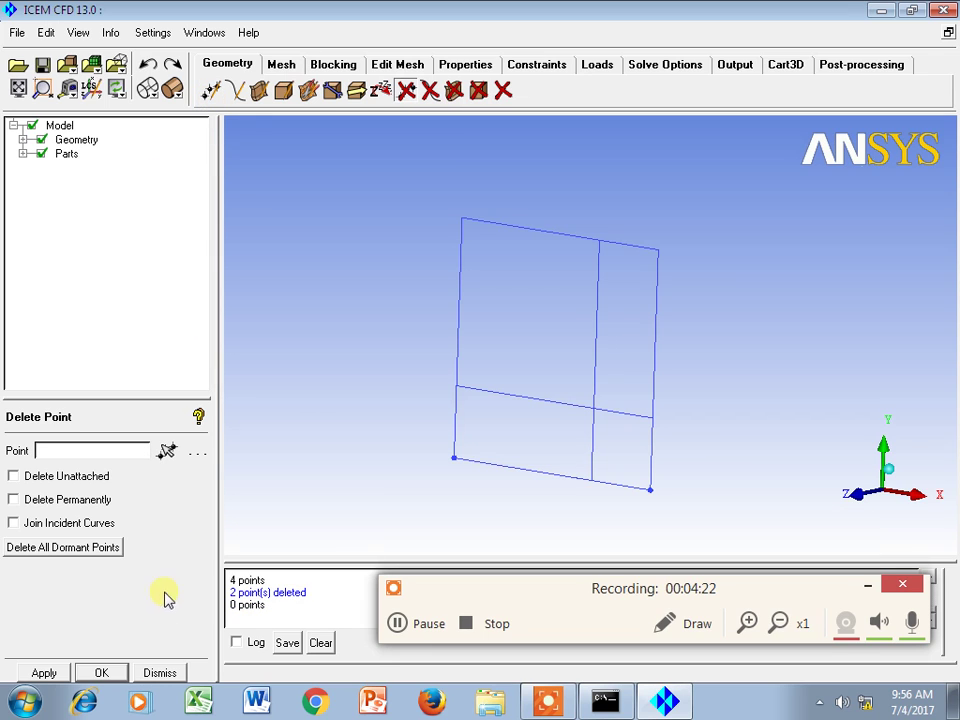
Step: Create points at both ends of the square's upper curve with the Curve Ends method
click(210, 90)
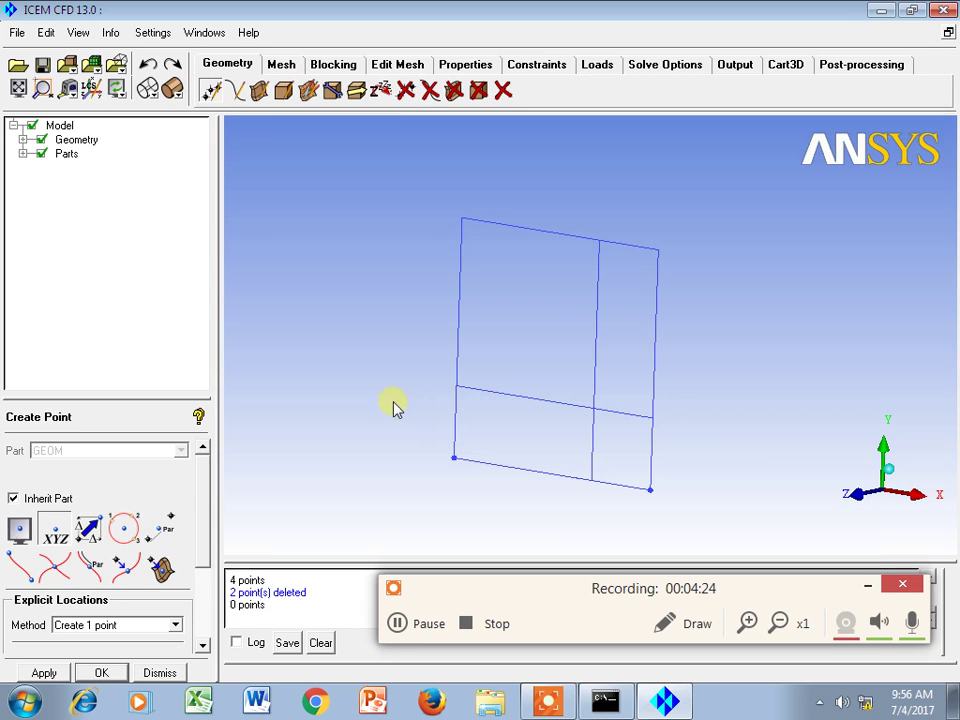
click(20, 566)
click(606, 248)
middle_click(610, 222)
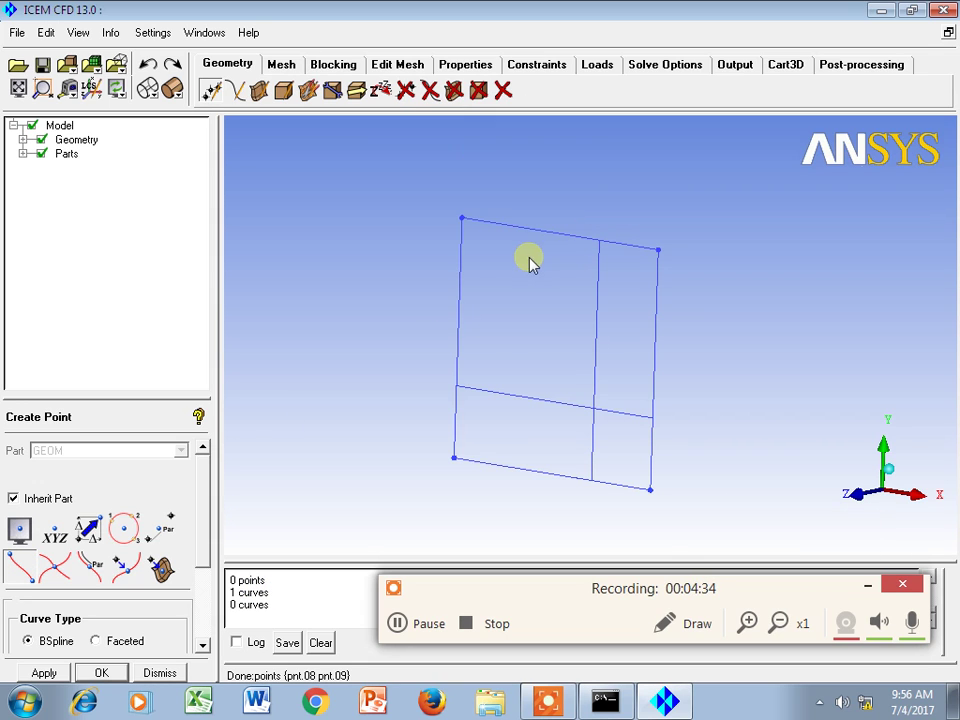
drag(555, 272, 514, 294)
scroll(203, 505, down, 2)
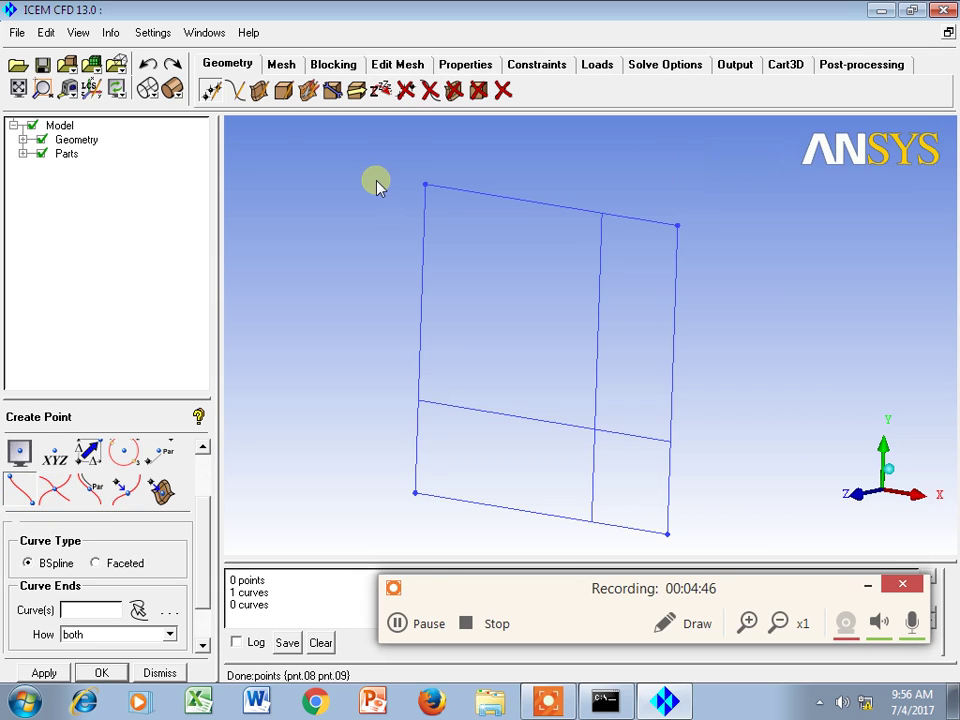
Step: Create two diagonal From Points curves joining the opposite corner points of the square
click(236, 90)
click(10, 524)
click(427, 185)
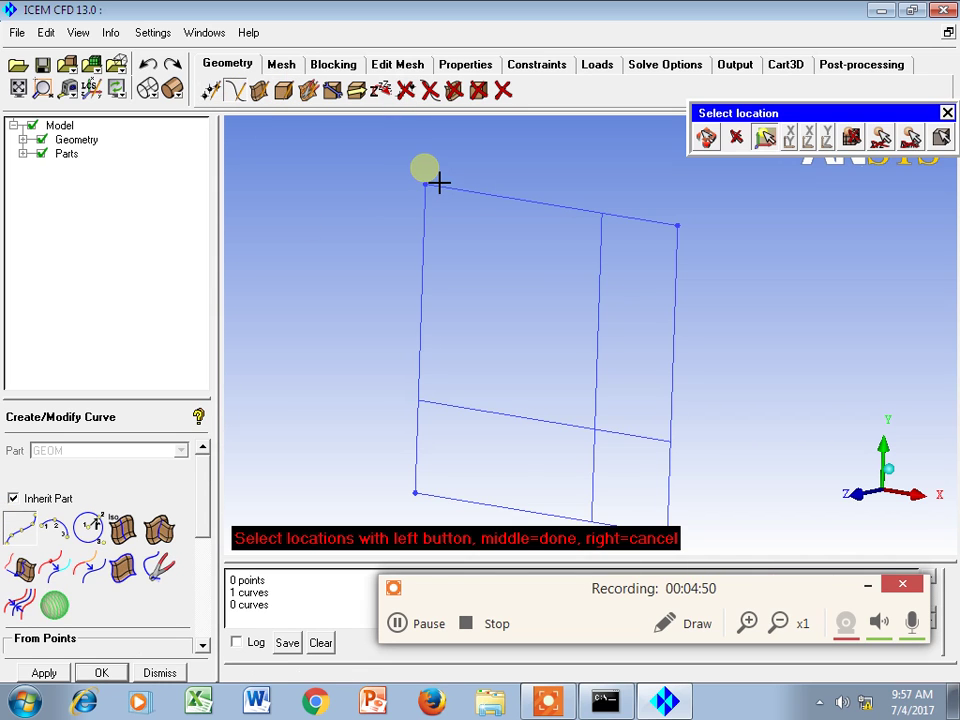
scroll(780, 485, down, 2)
click(649, 488)
middle_click(700, 470)
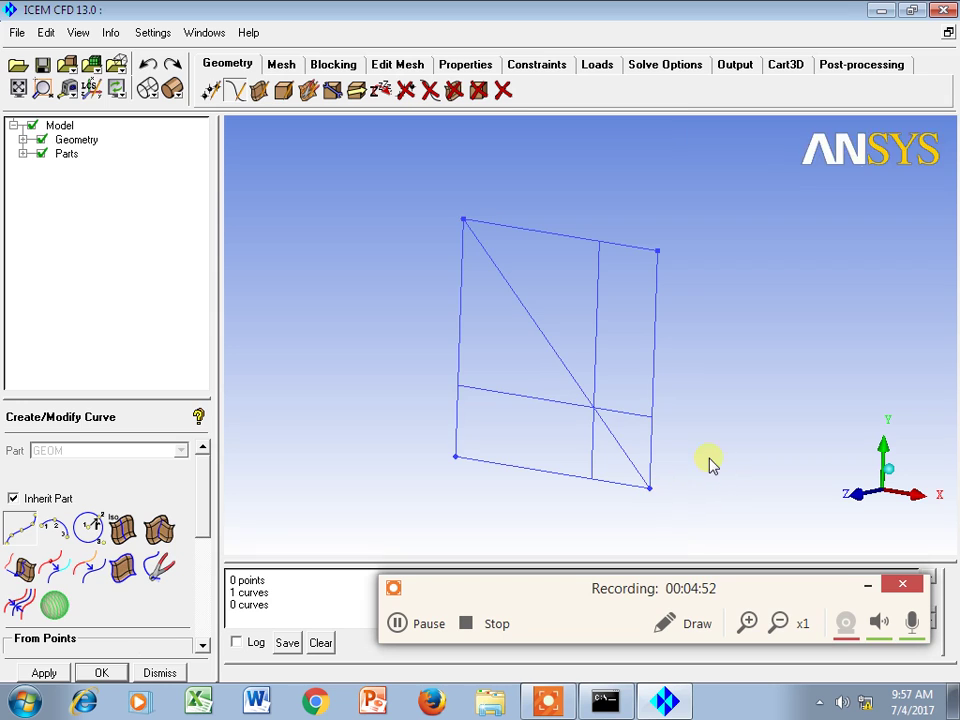
click(657, 251)
click(462, 462)
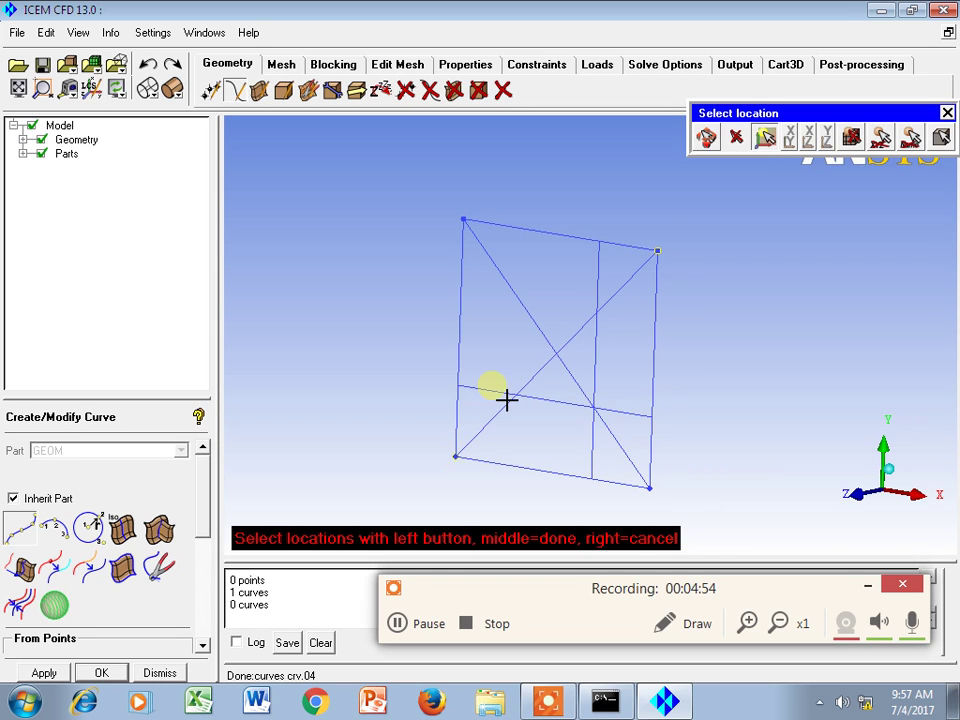
middle_click(500, 395)
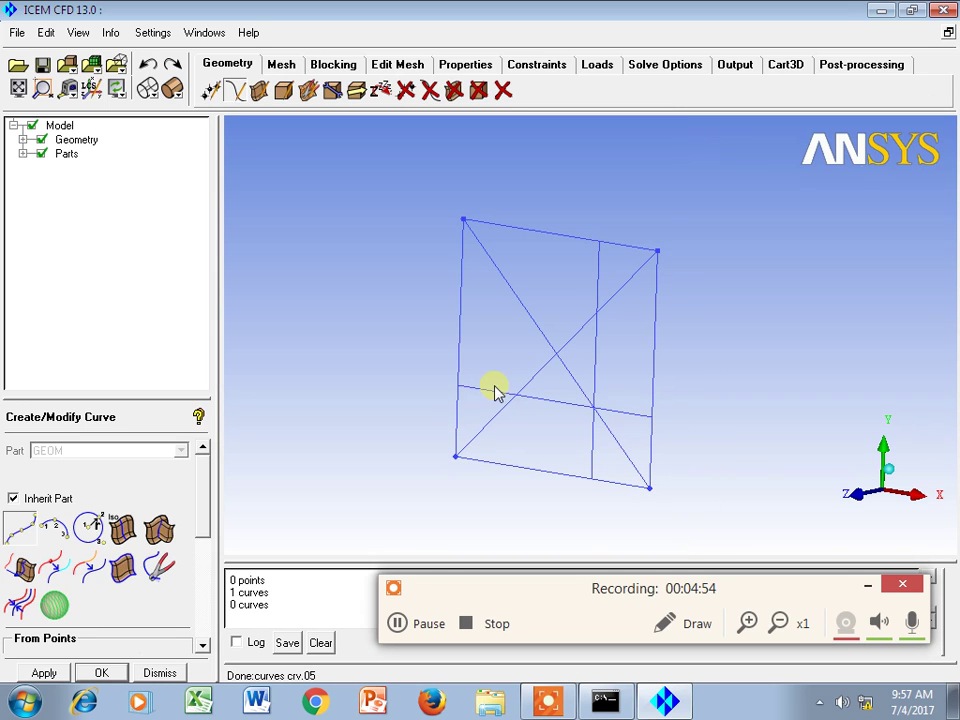
Step: Create a point where the two diagonals cross, using Curve-Curve Intersection with a gap tolerance of 0.1
click(211, 90)
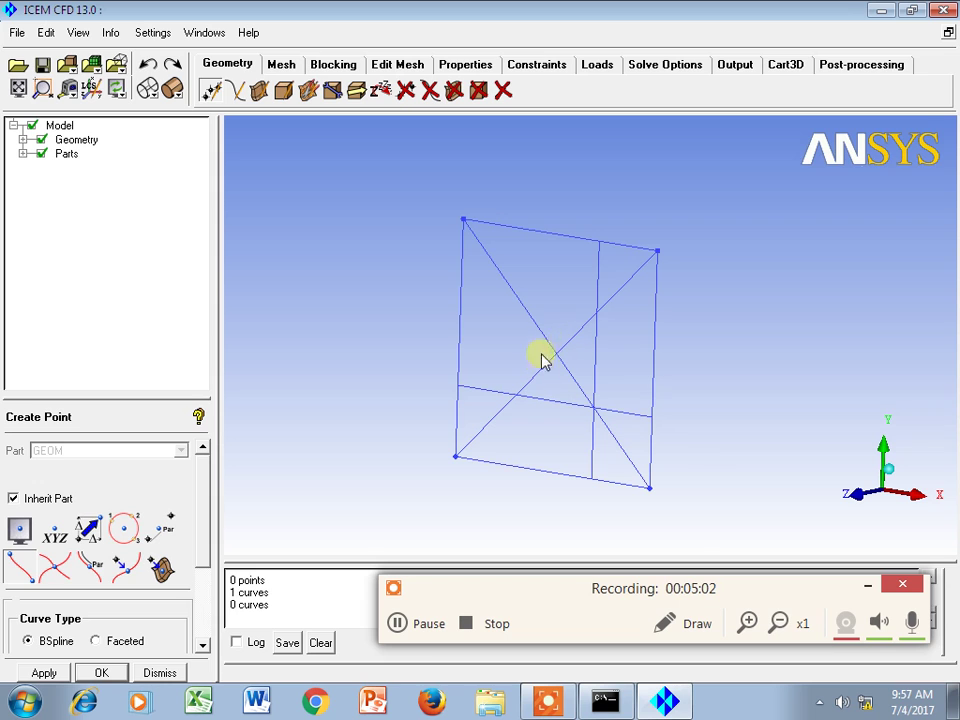
scroll(195, 525, down, 2)
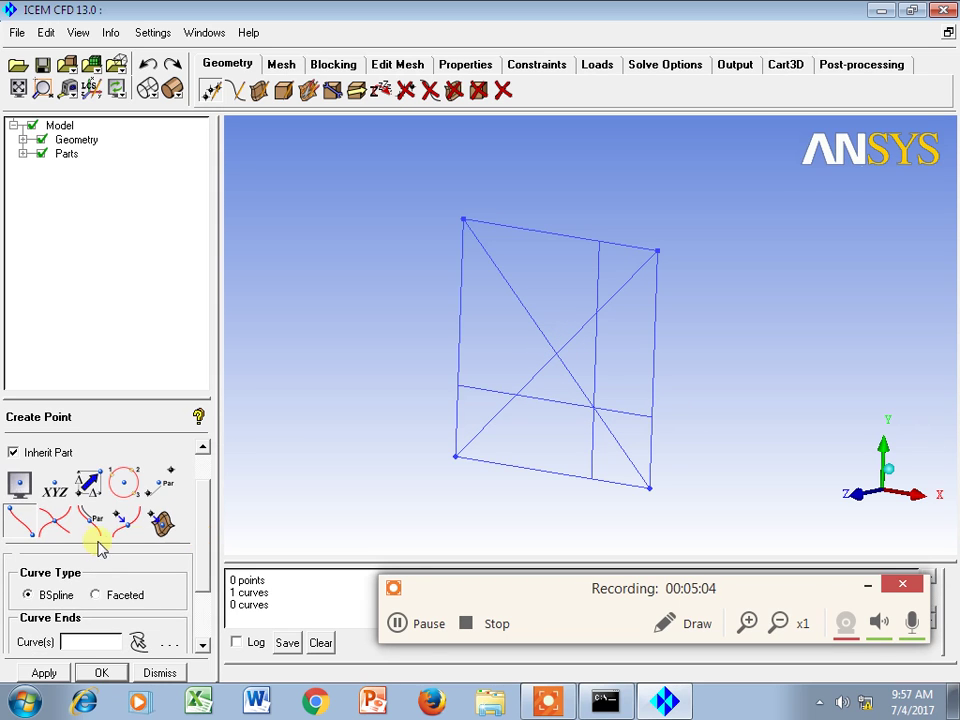
click(66, 530)
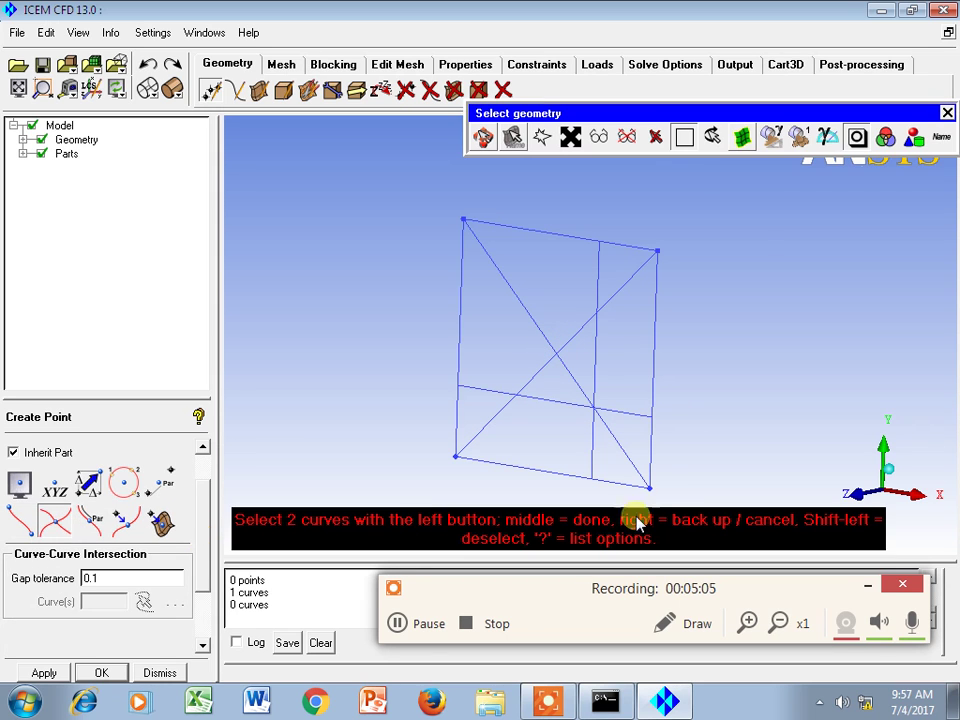
click(557, 334)
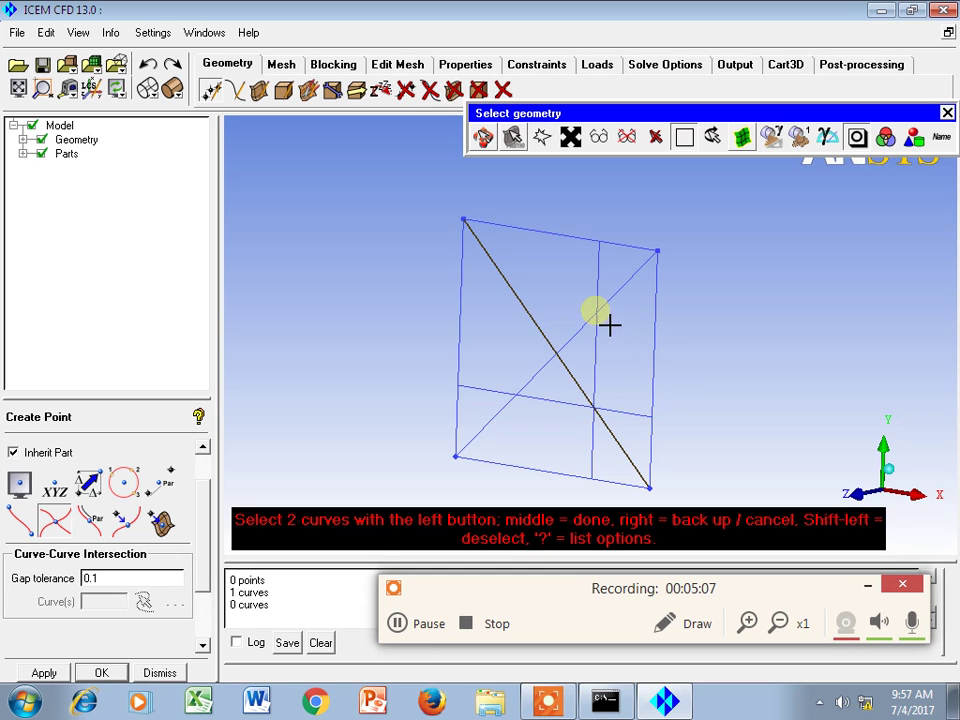
click(638, 310)
middle_click(634, 310)
scroll(632, 311, up, 3)
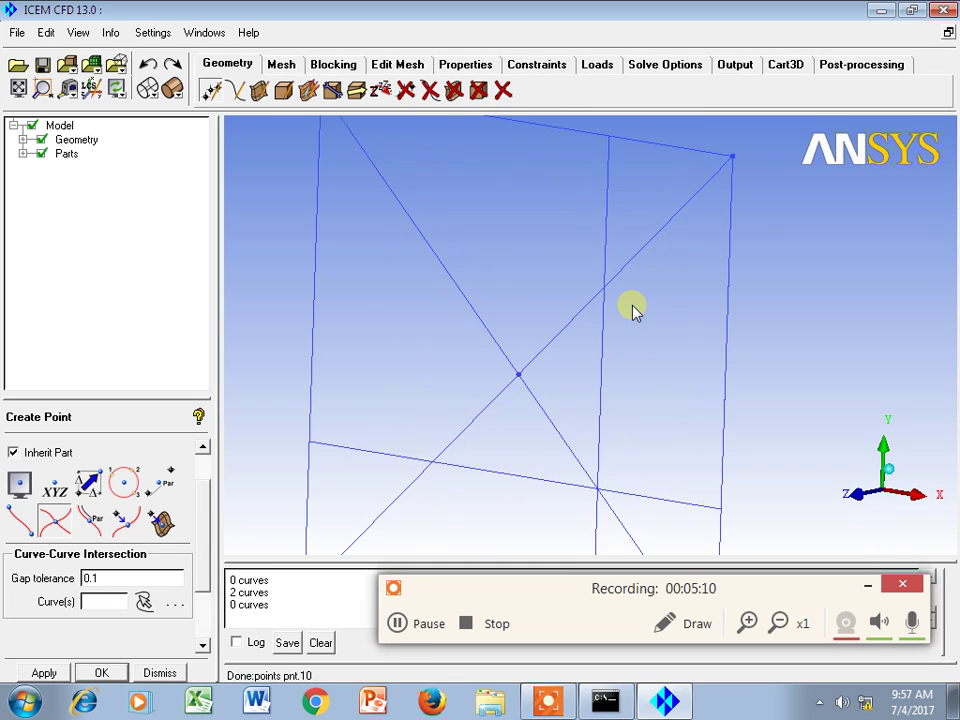
scroll(703, 360, down, 2)
drag(649, 369, 684, 360)
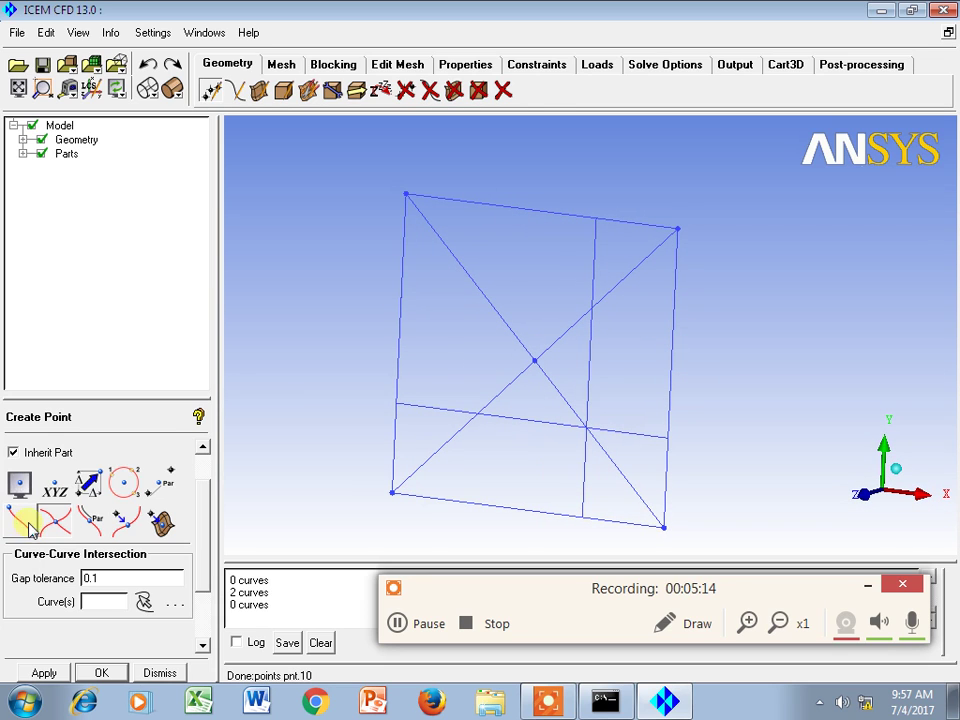
Step: Create a point on the square's upper curve at parameter 0.5 with the Parameters method
click(80, 517)
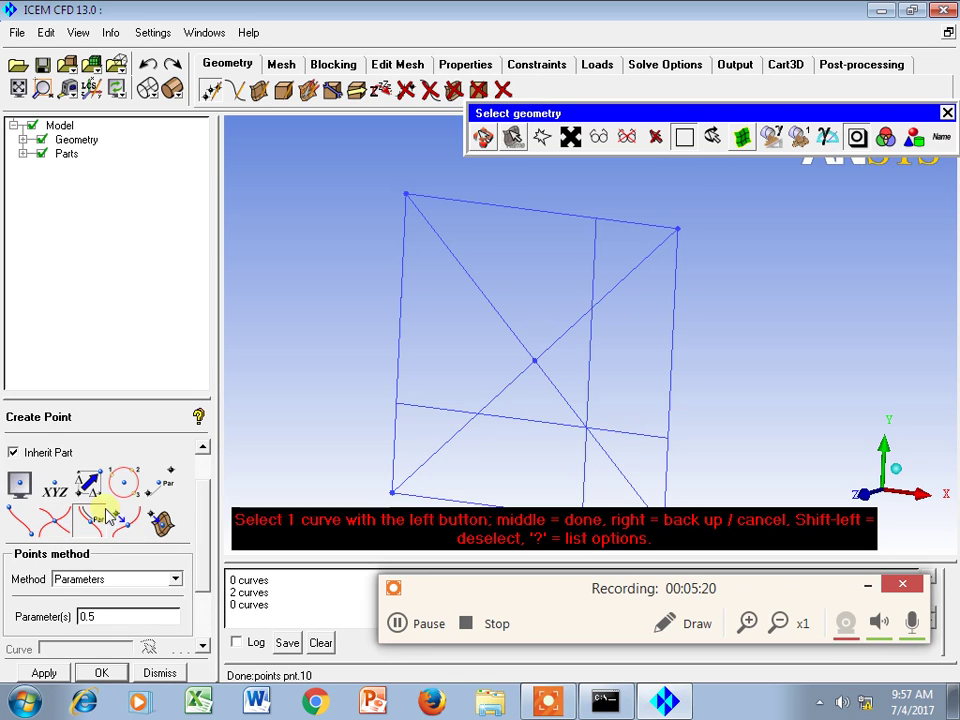
drag(197, 512, 204, 561)
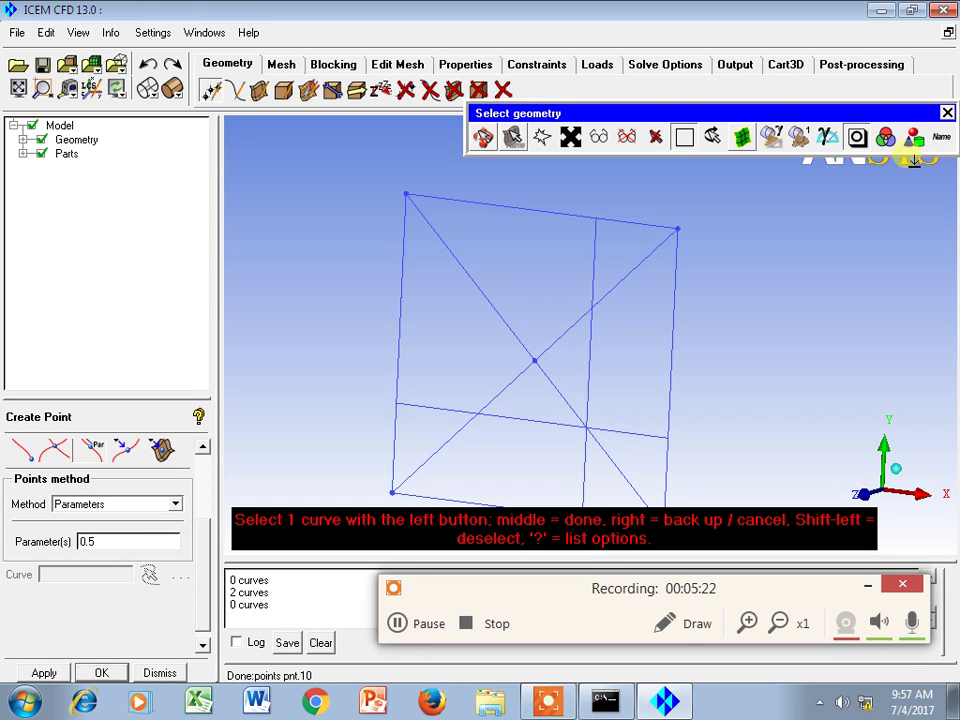
click(537, 222)
middle_click(559, 240)
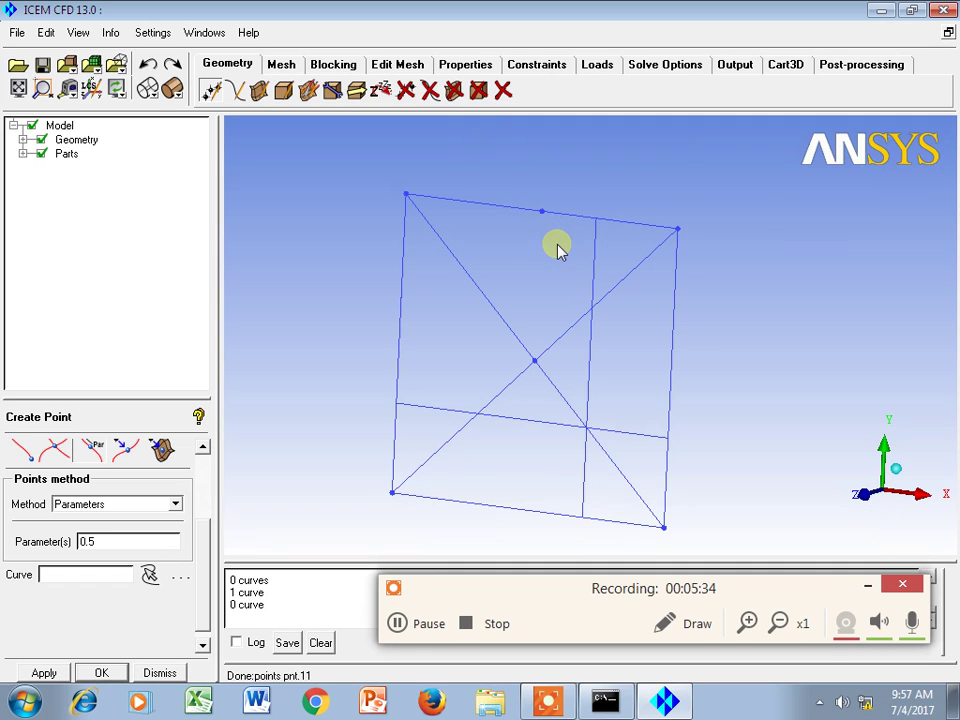
Step: Create another point on the square's upper curve at parameter 0.25
click(136, 541)
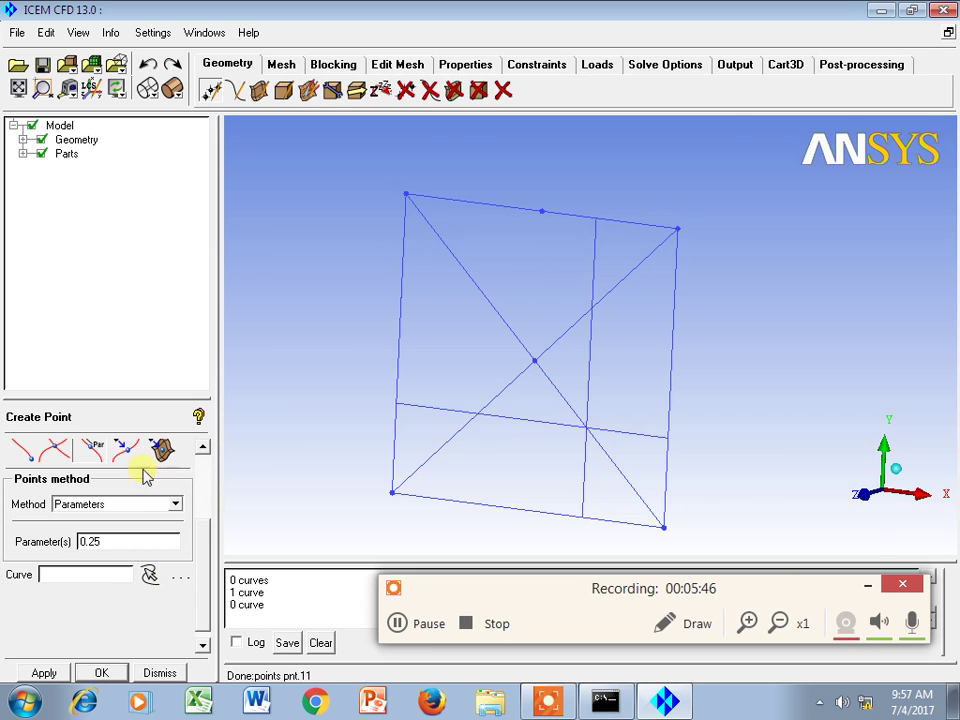
click(148, 574)
click(500, 209)
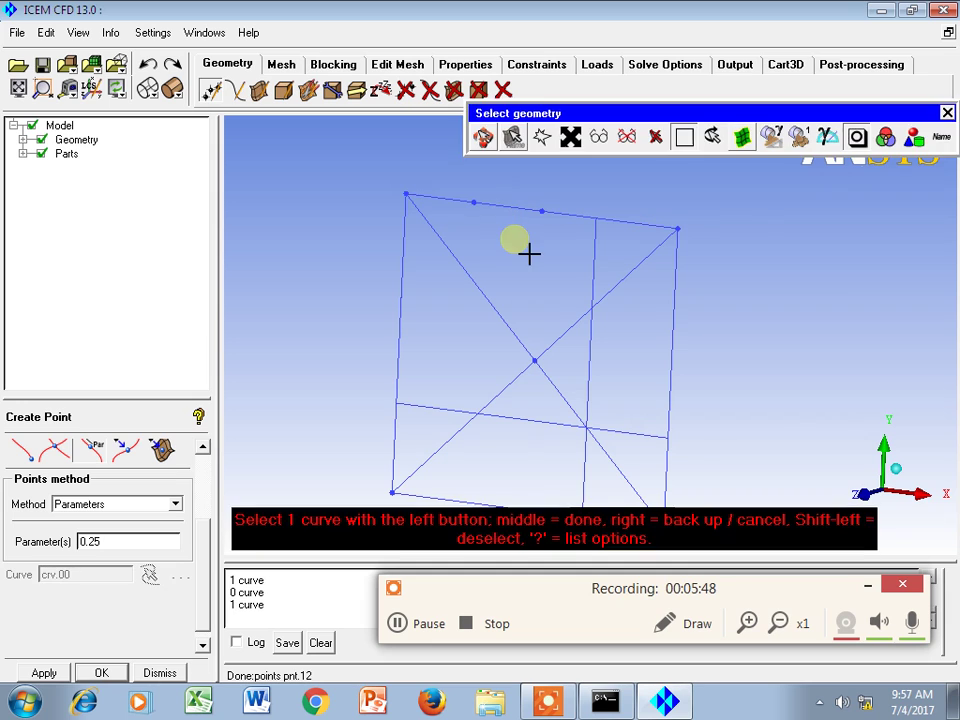
middle_click(529, 257)
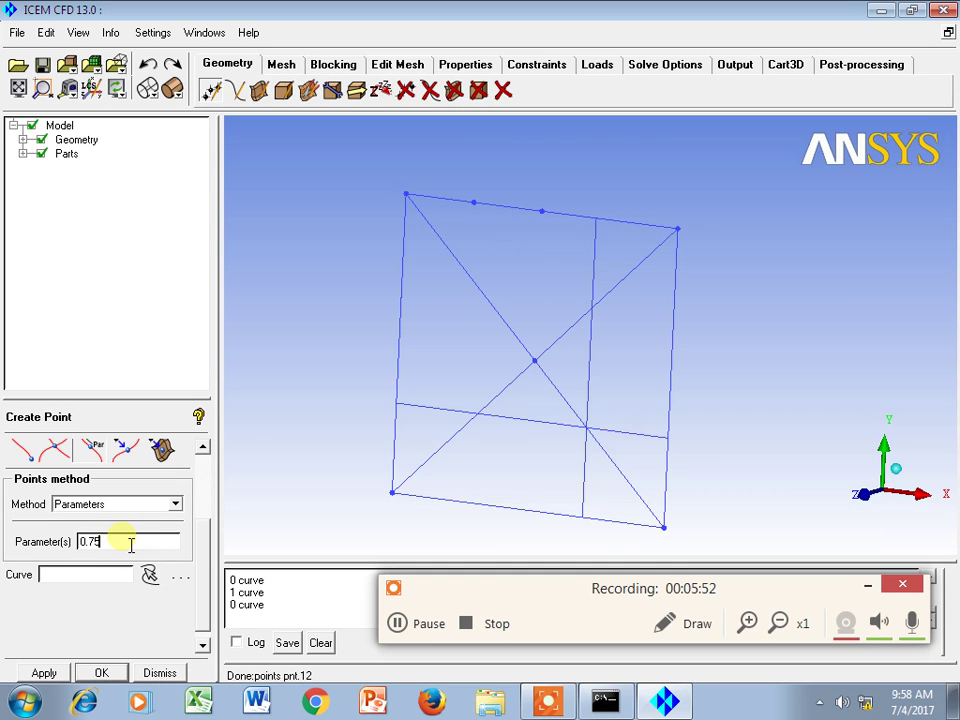
Step: Create a third point on the square's upper curve at parameter 0.75
click(148, 574)
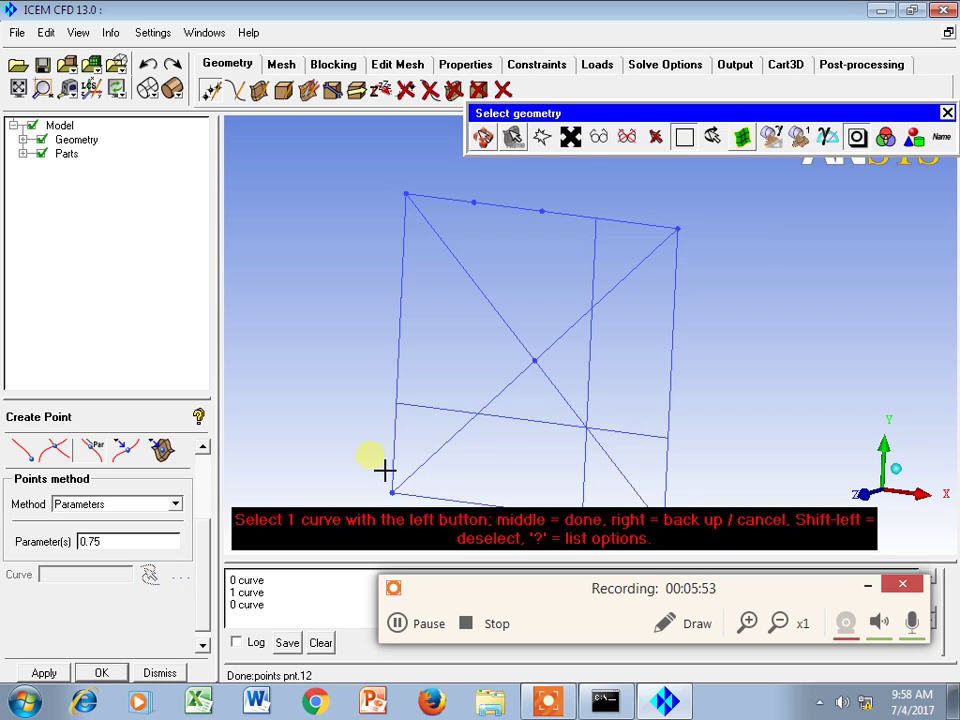
click(608, 221)
middle_click(606, 200)
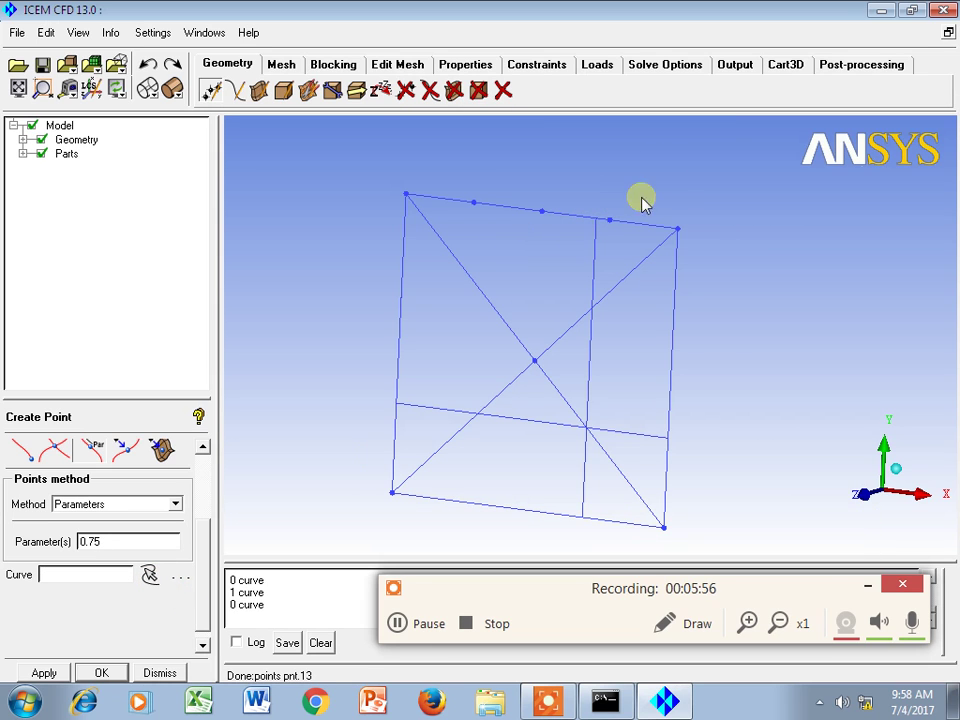
Step: Project the 0.25-parameter point on the upper curve onto the diagonal running from the upper-left to the lower-right corner, without trimming the curve
drag(203, 577, 203, 547)
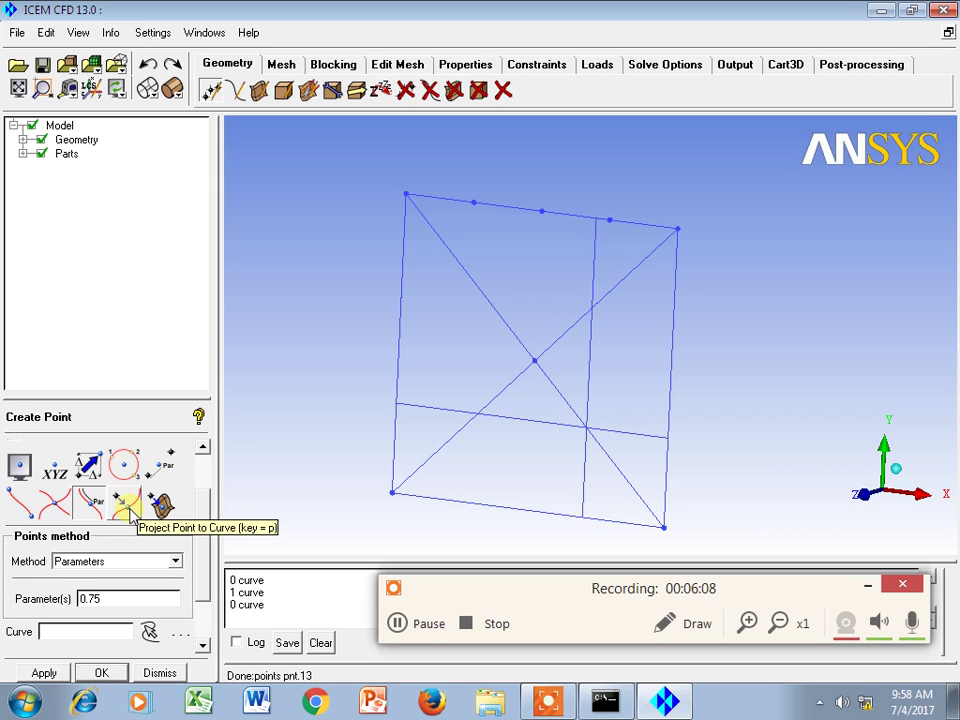
drag(426, 416, 611, 339)
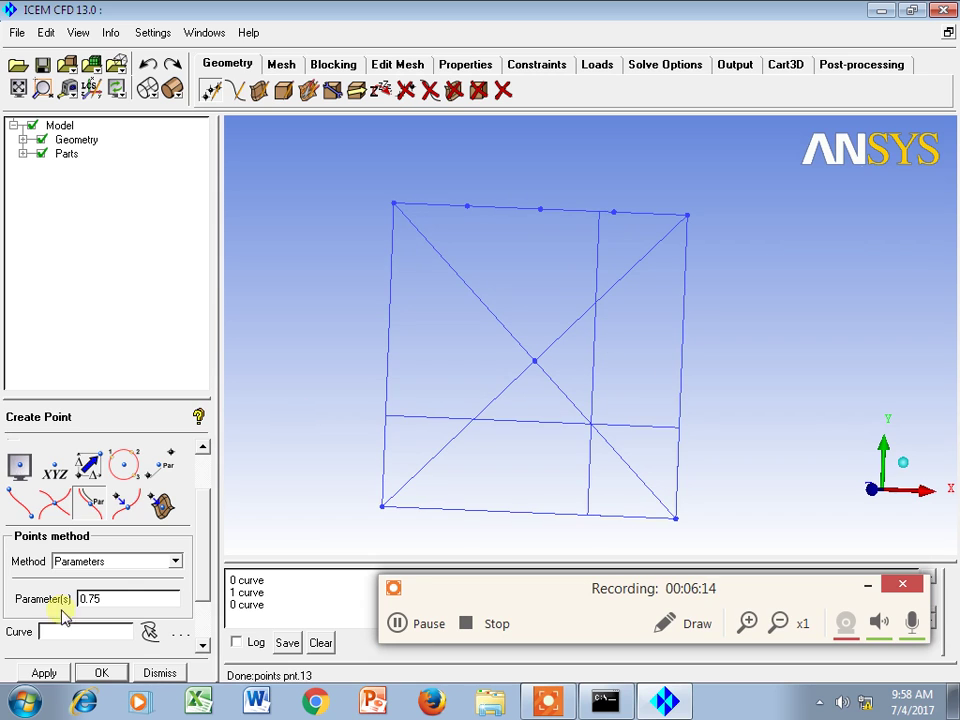
click(123, 500)
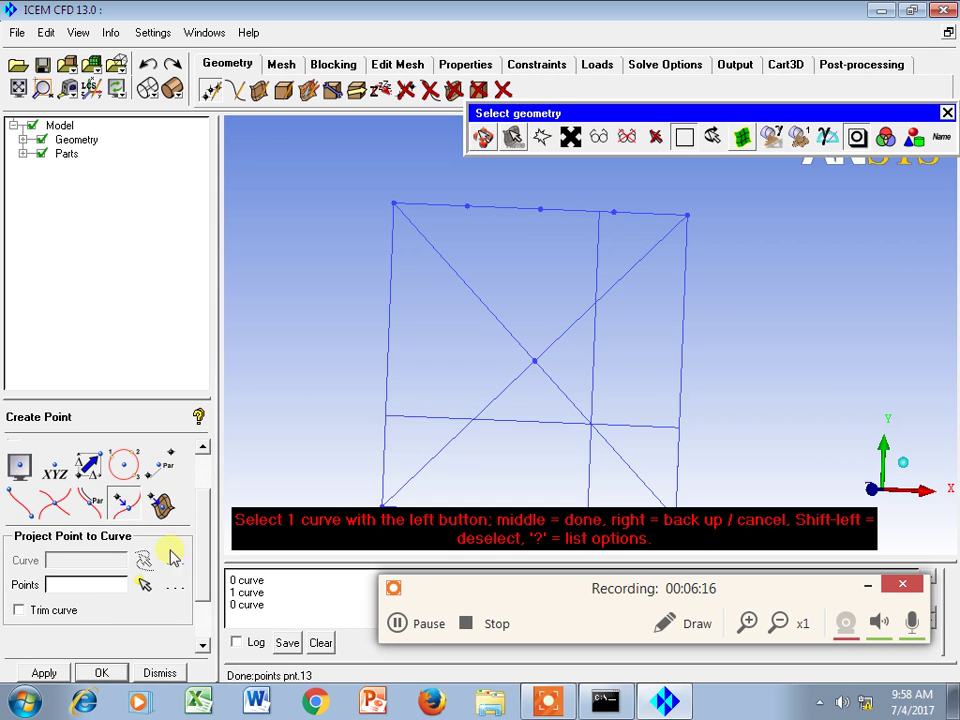
click(498, 311)
middle_click(510, 287)
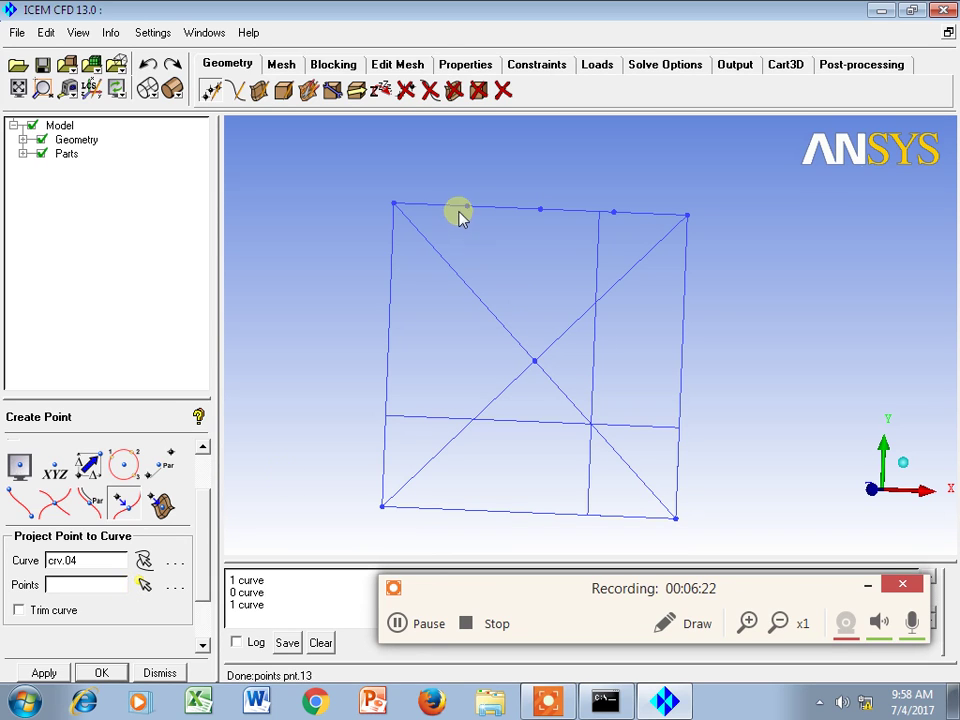
click(143, 587)
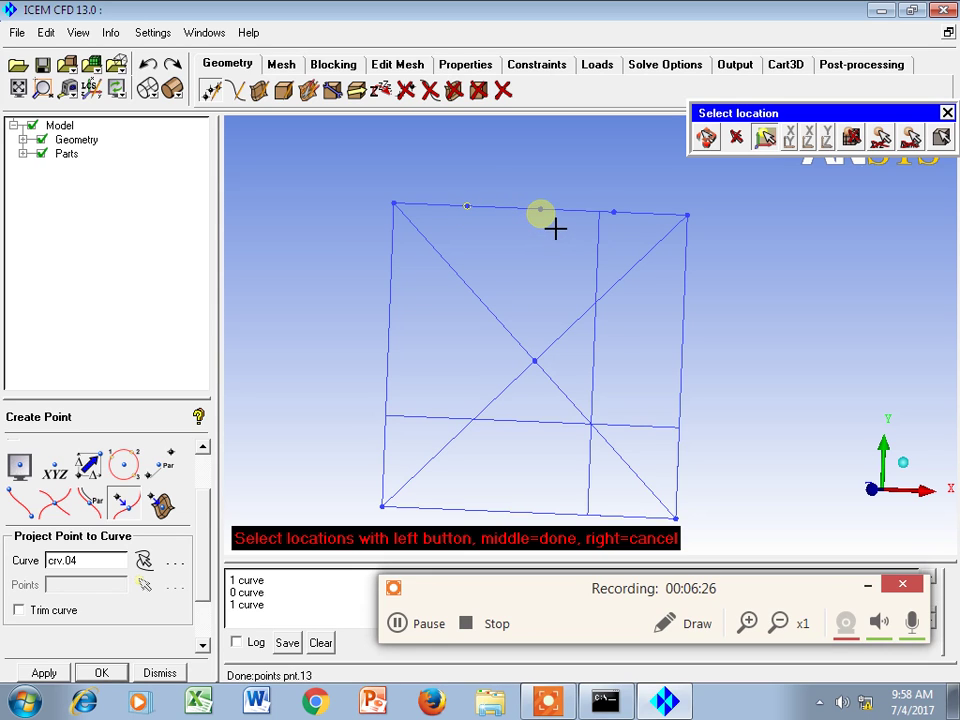
middle_click(527, 258)
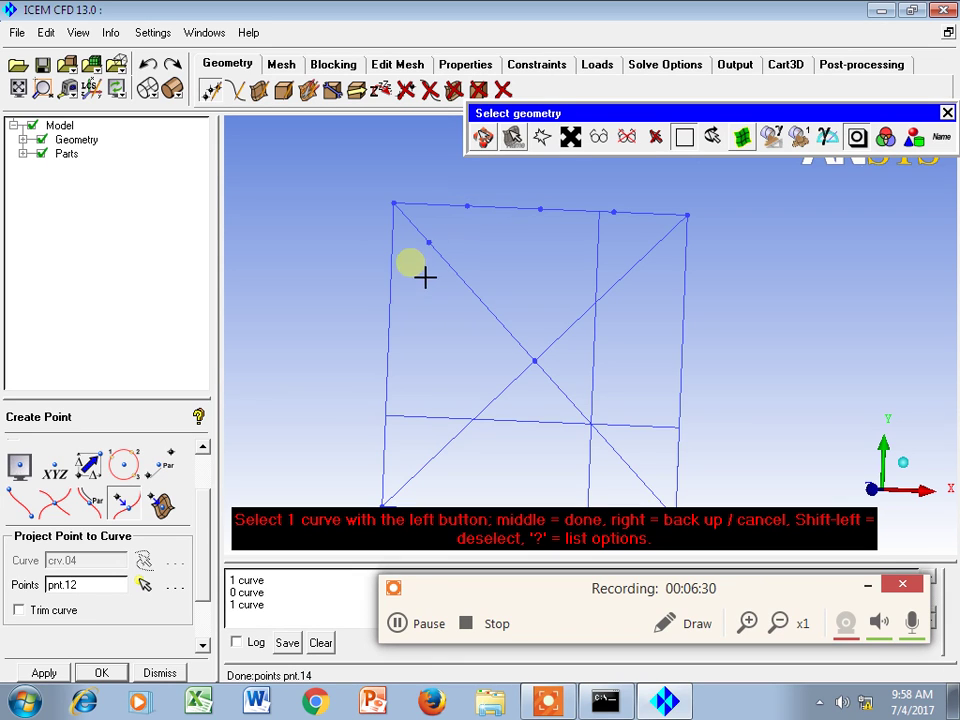
middle_click(514, 265)
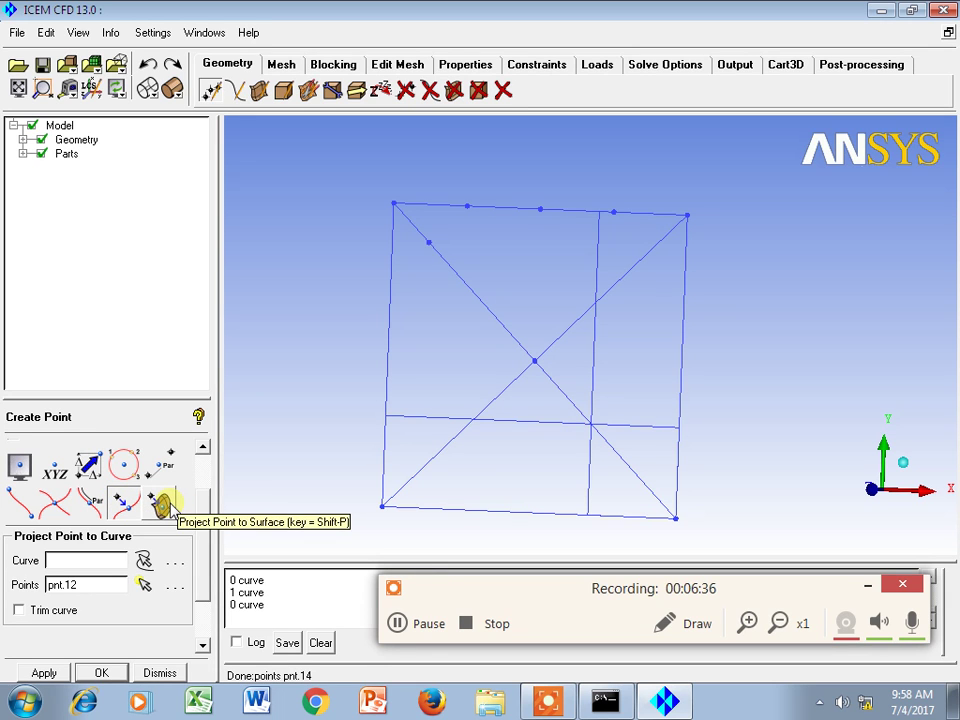
Step: Create a point off the square's plane at explicit coordinates X 15, Y 15, Z 10
drag(403, 388, 385, 170)
mouse_move(428, 383)
mouse_down()
mouse_move(321, 294)
mouse_move(452, 377)
mouse_move(489, 422)
mouse_move(381, 386)
mouse_move(426, 433)
mouse_move(156, 345)
mouse_move(366, 403)
mouse_move(403, 371)
mouse_move(426, 399)
mouse_up()
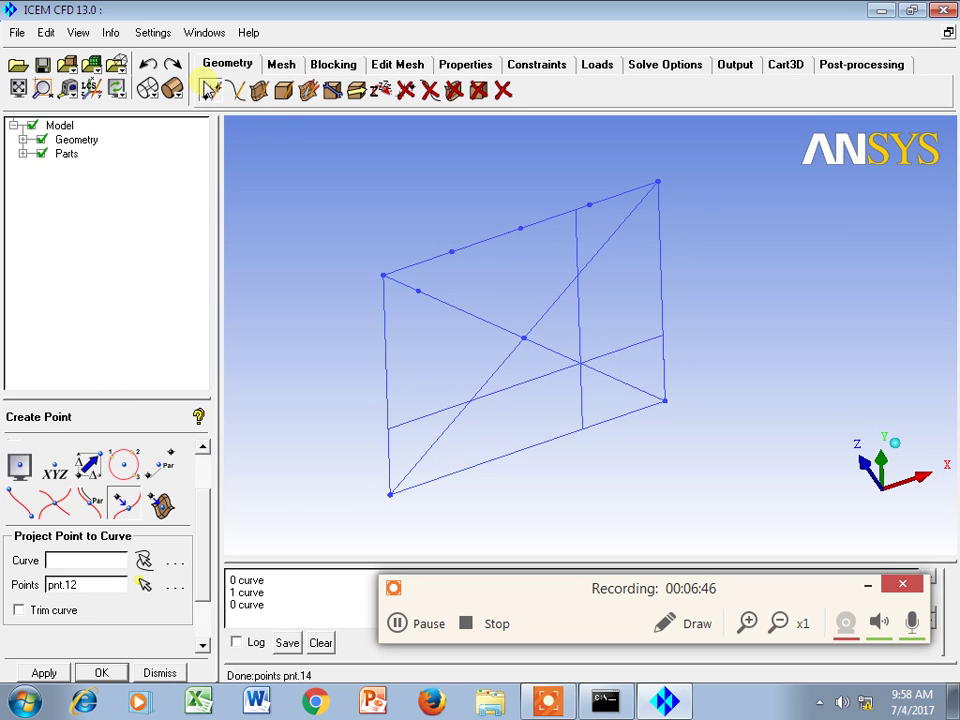
click(210, 93)
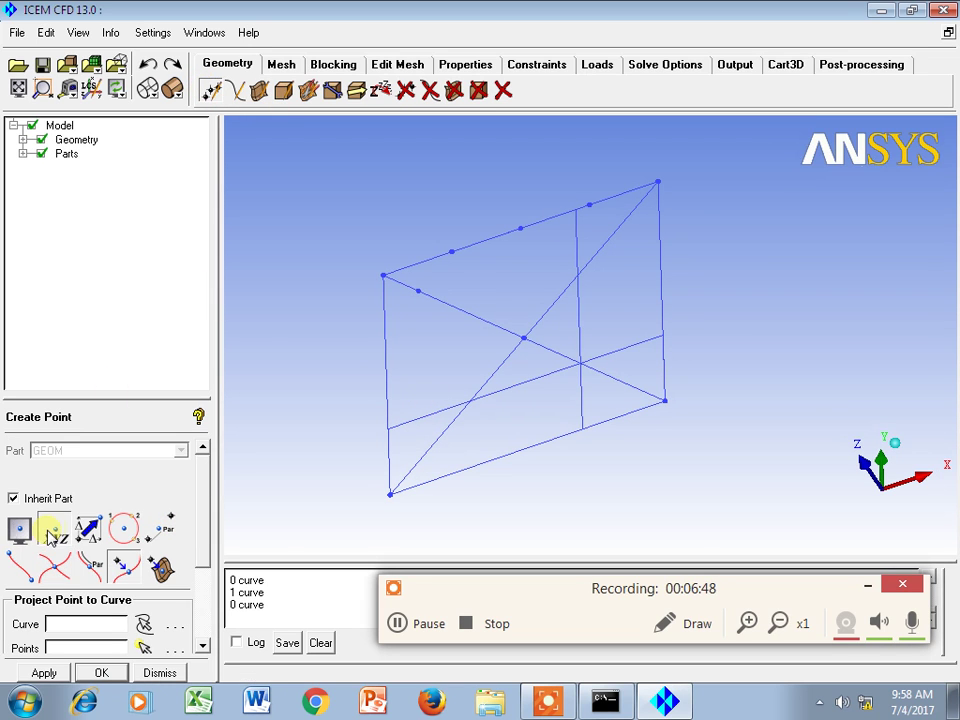
click(54, 527)
drag(641, 400, 742, 240)
drag(205, 512, 205, 567)
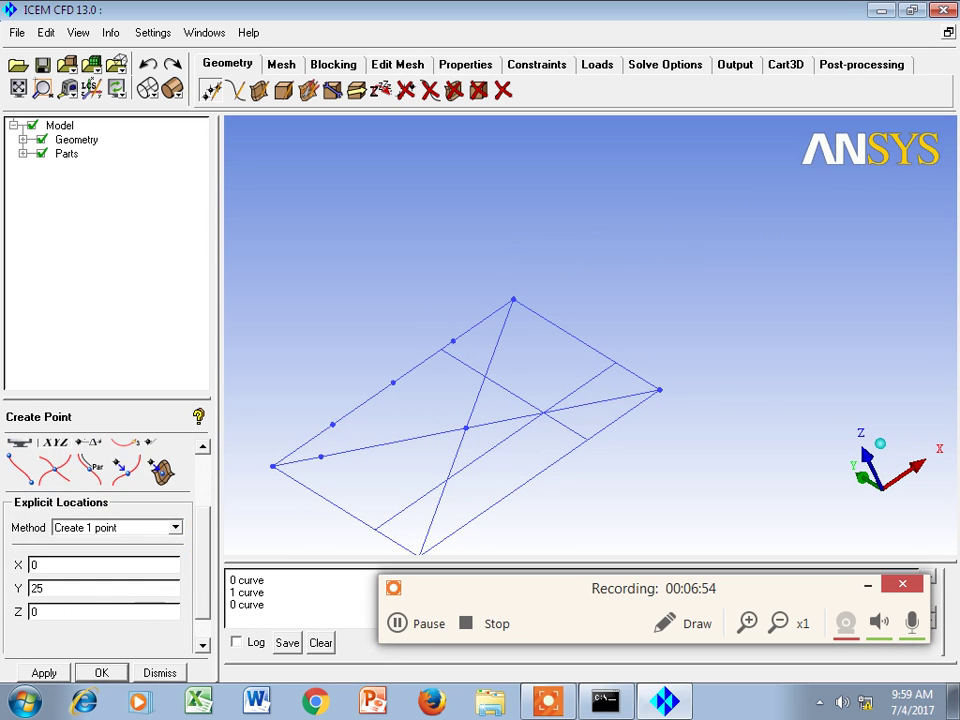
drag(86, 614, 17, 618)
drag(55, 566, 33, 566)
double_click(34, 588)
drag(58, 567, 10, 590)
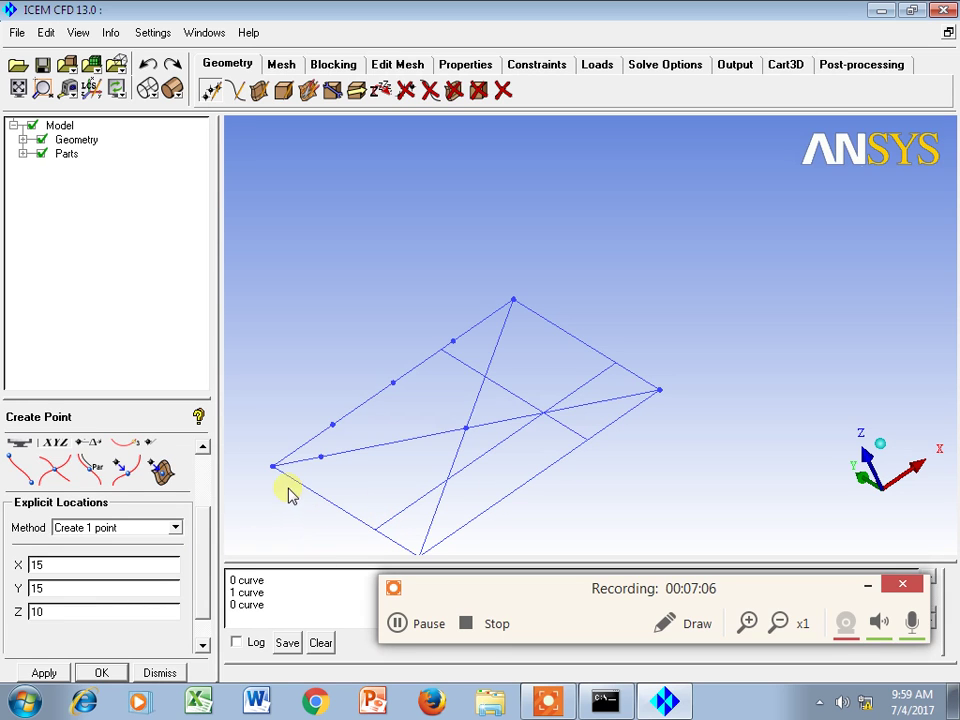
click(44, 672)
Step: Create another explicit point at X 7.5, Y 7.5, Z 10
drag(465, 456, 506, 459)
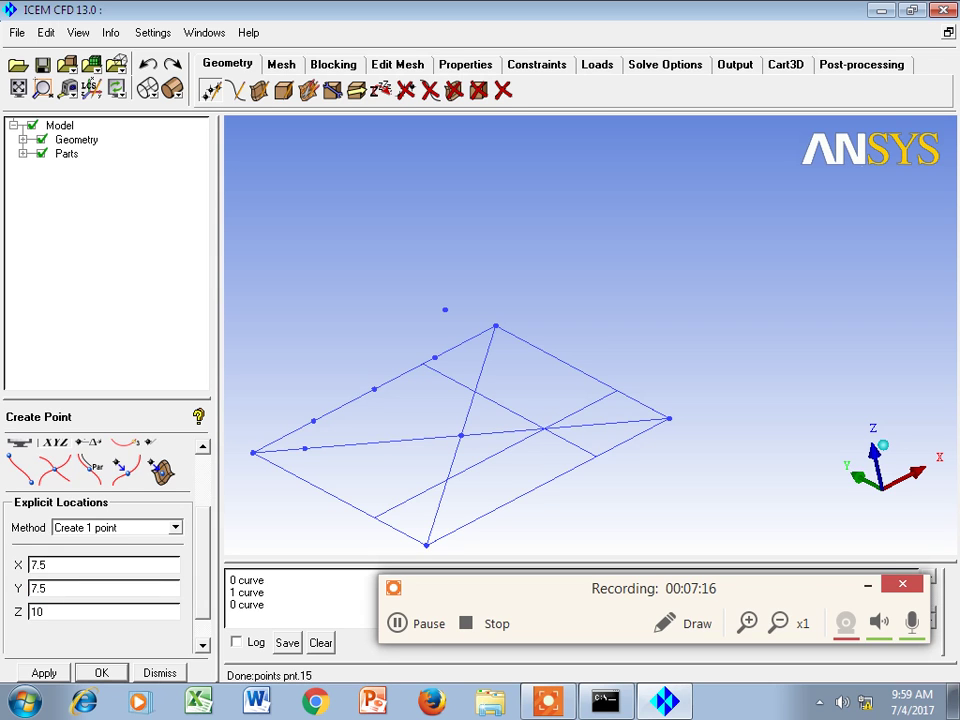
click(50, 674)
drag(462, 370, 189, 525)
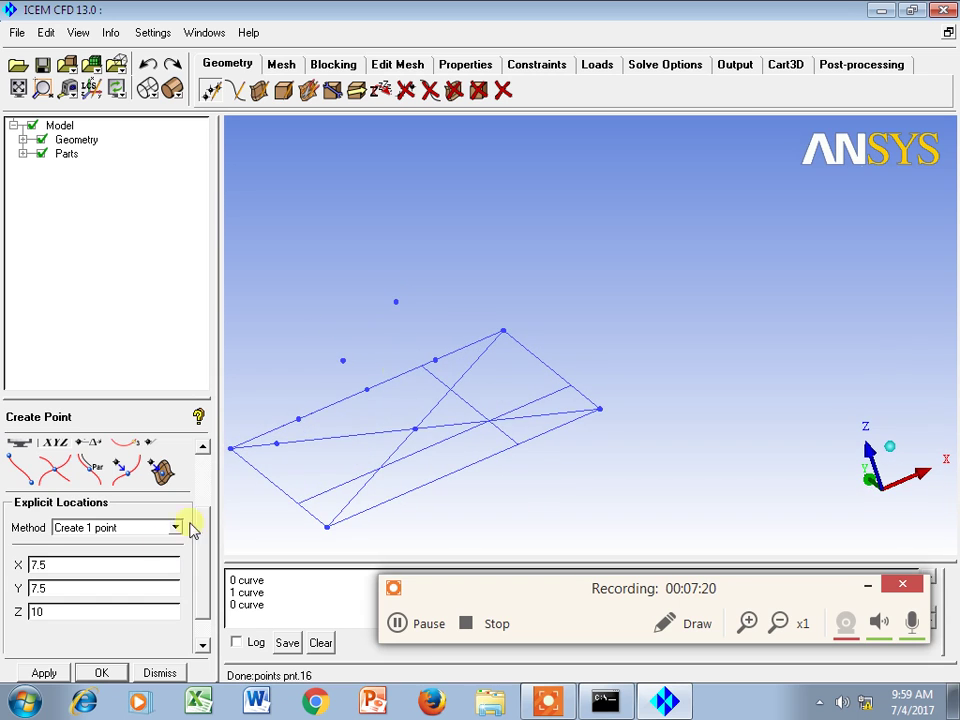
Step: Project the point at 7.5, 7.5, 10 onto the square surface srf.00 with Project Point to Surface, leaving Embed point off
click(160, 470)
click(405, 350)
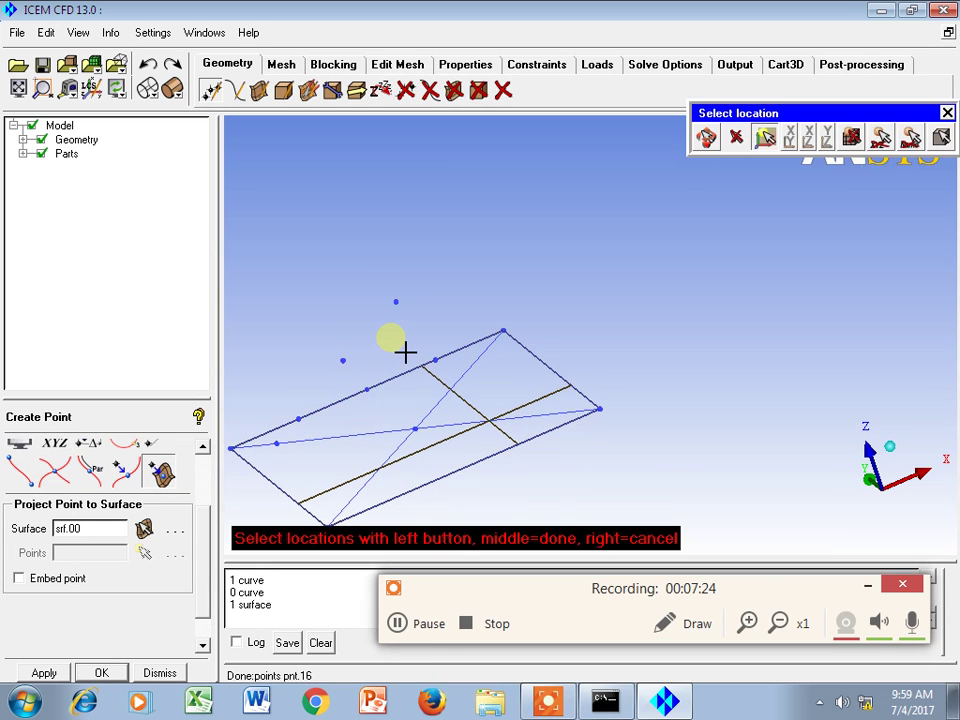
middle_click(405, 350)
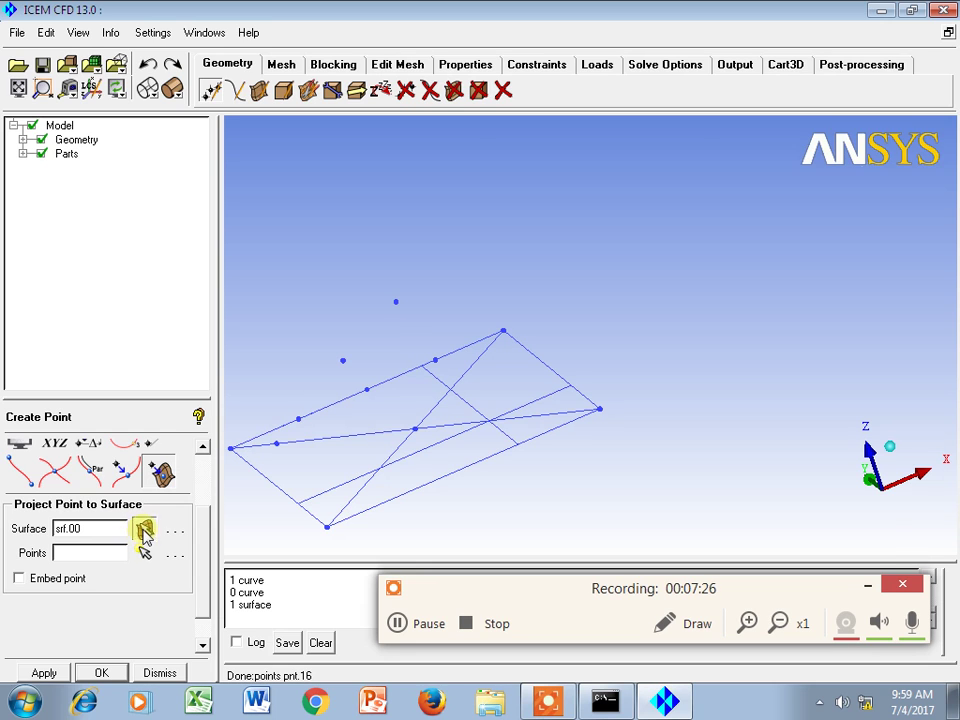
click(144, 529)
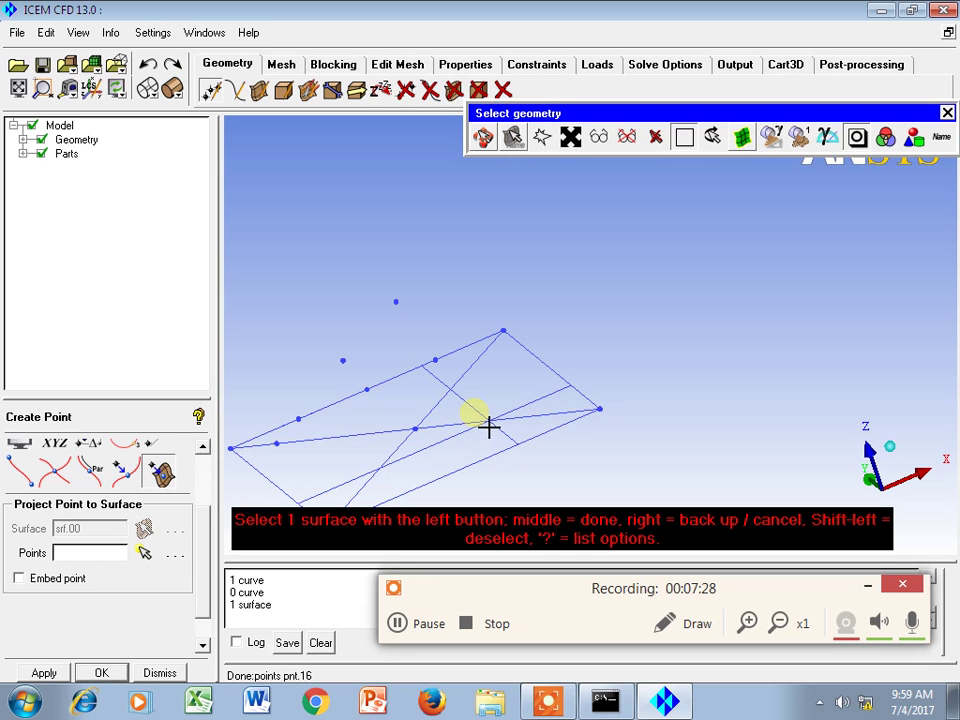
click(488, 427)
middle_click(574, 377)
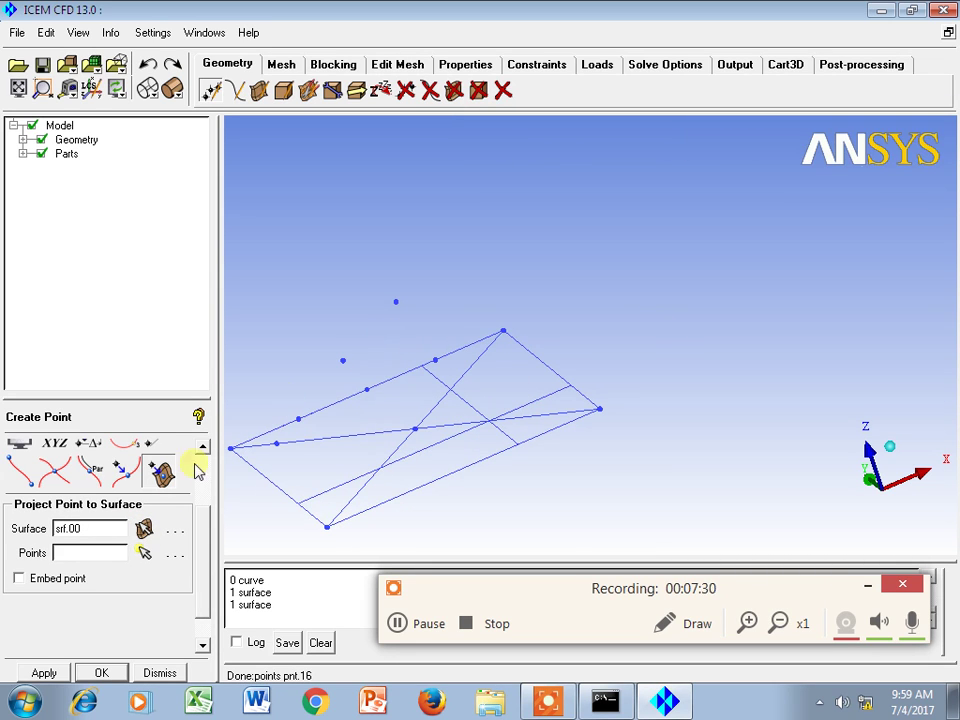
click(145, 554)
middle_click(339, 328)
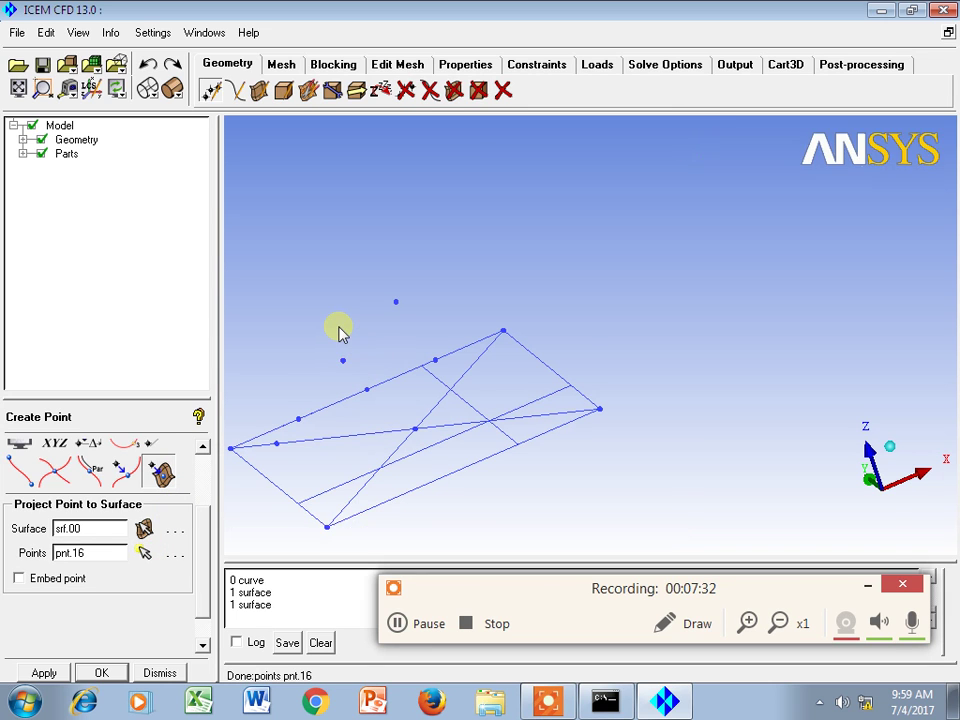
middle_click(338, 448)
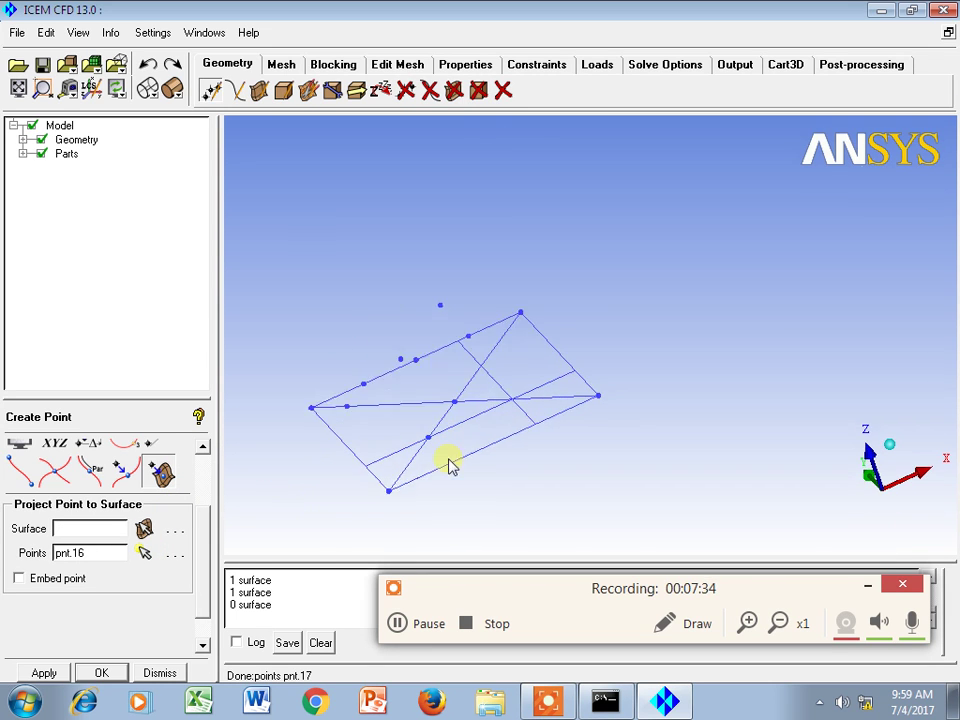
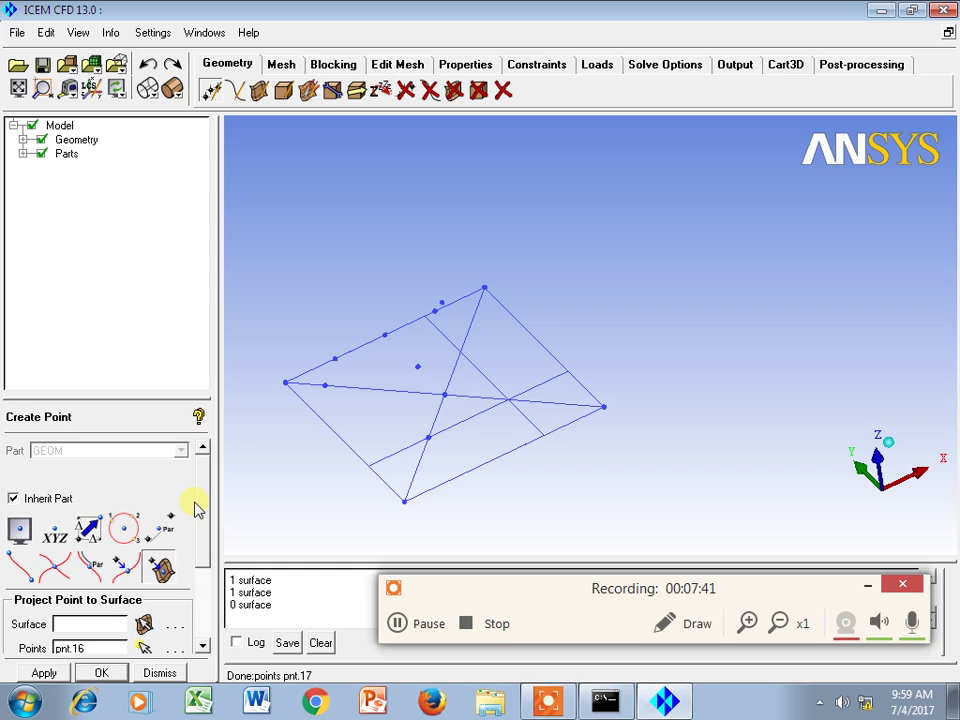
Step: Create a Base Point and Delta point from the square's corner at X 0, Y 25, with all deltas at 0
drag(197, 510, 208, 488)
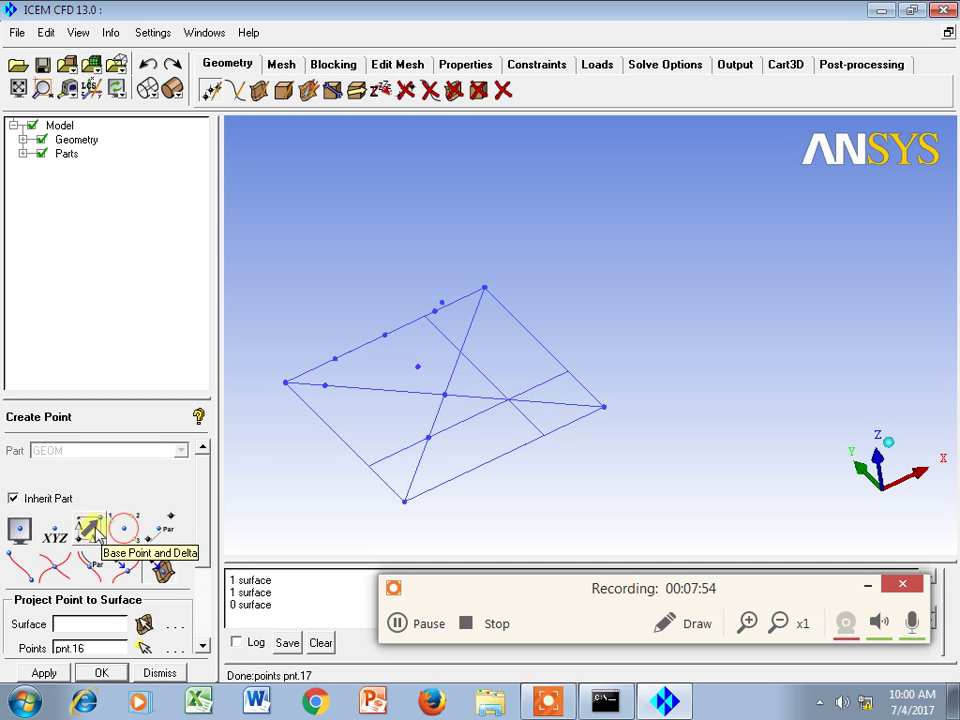
drag(465, 392, 542, 628)
drag(574, 326, 536, 431)
middle_drag(536, 431, 549, 321)
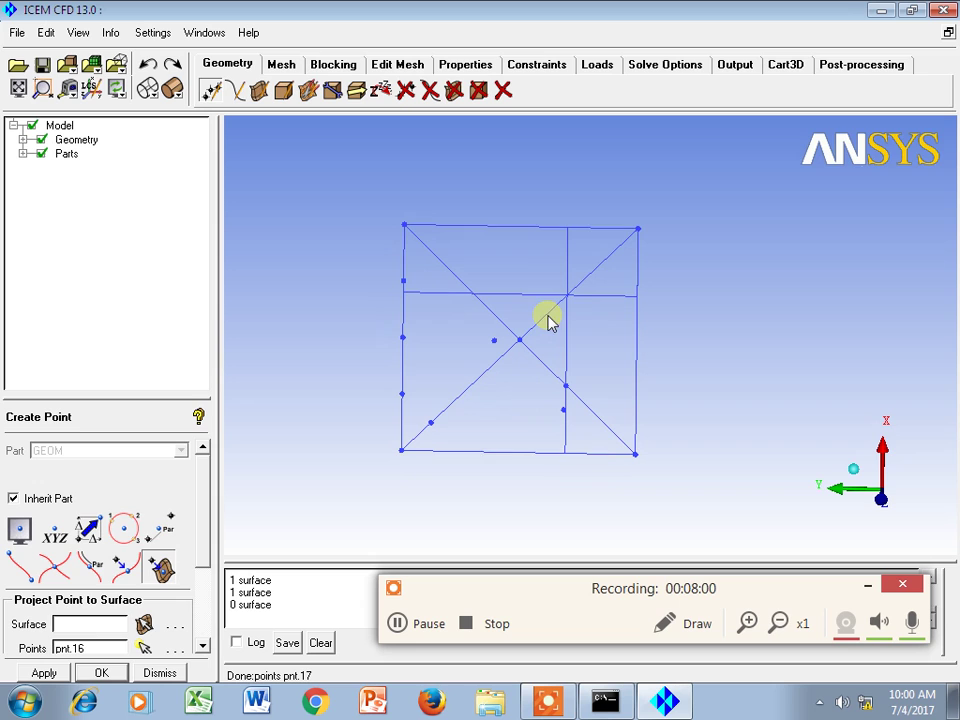
click(88, 529)
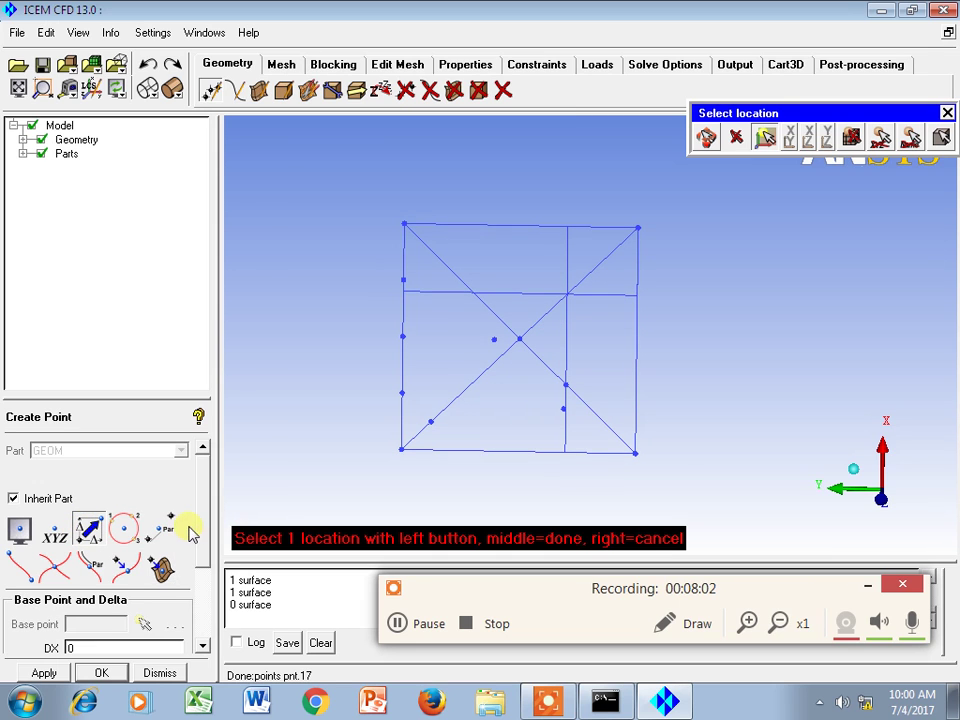
scroll(203, 548, down, 2)
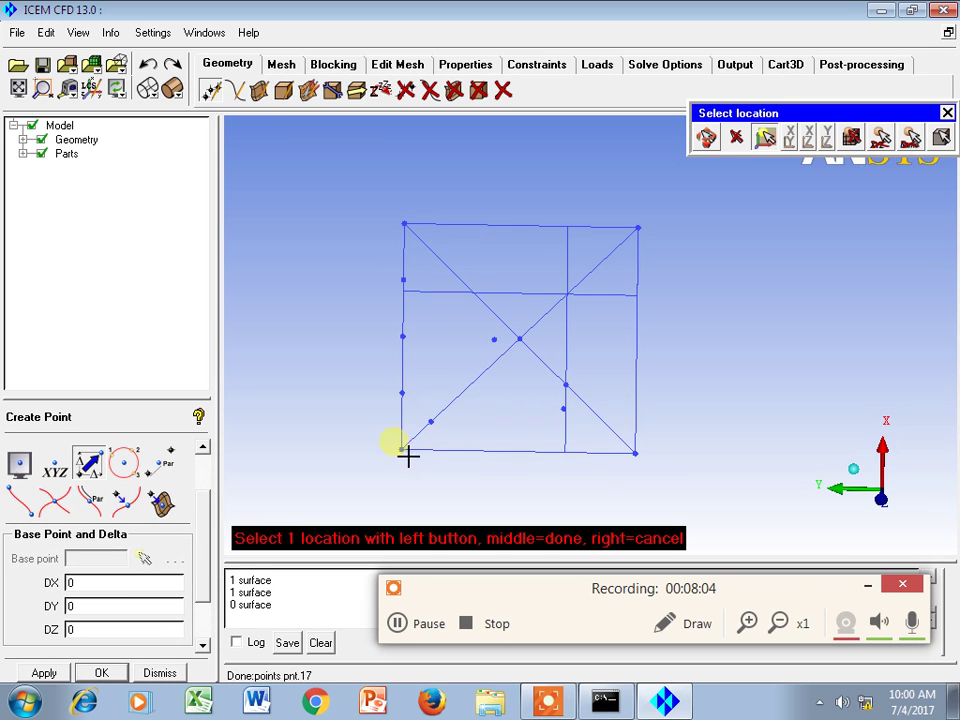
click(432, 478)
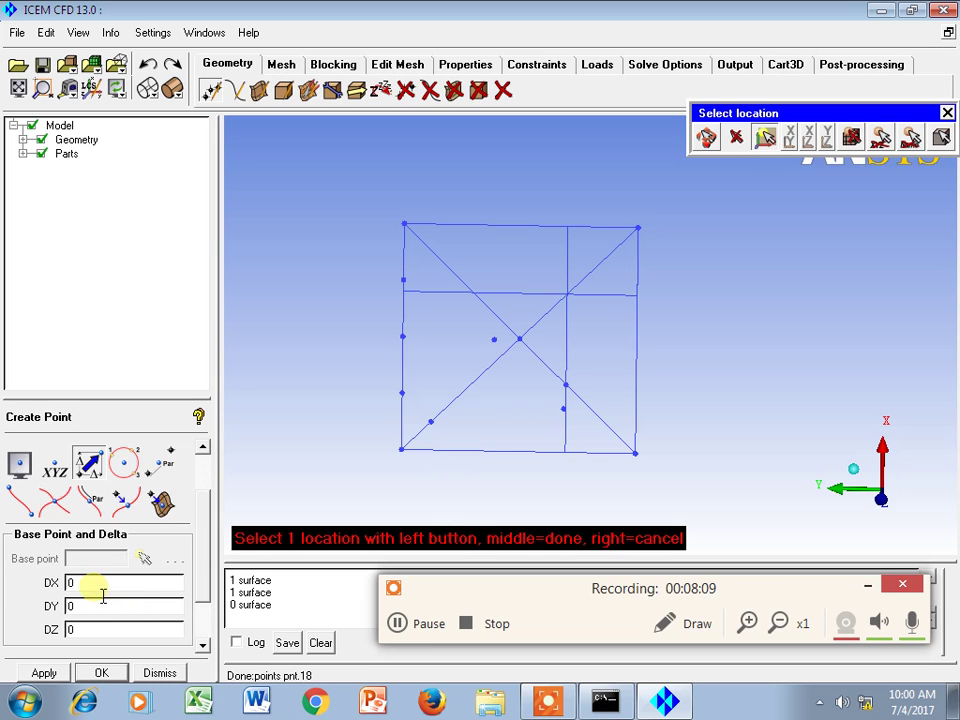
Step: Set DX and DY to 20 and create a point offset from the same square corner
drag(101, 591, 20, 588)
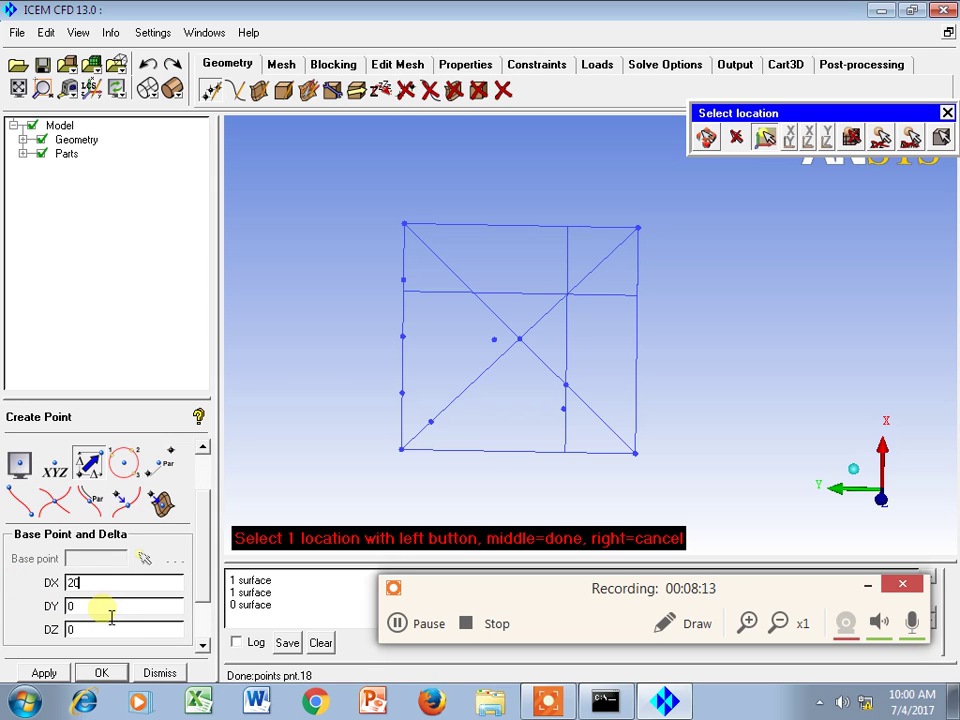
drag(105, 610, 68, 606)
text(20)
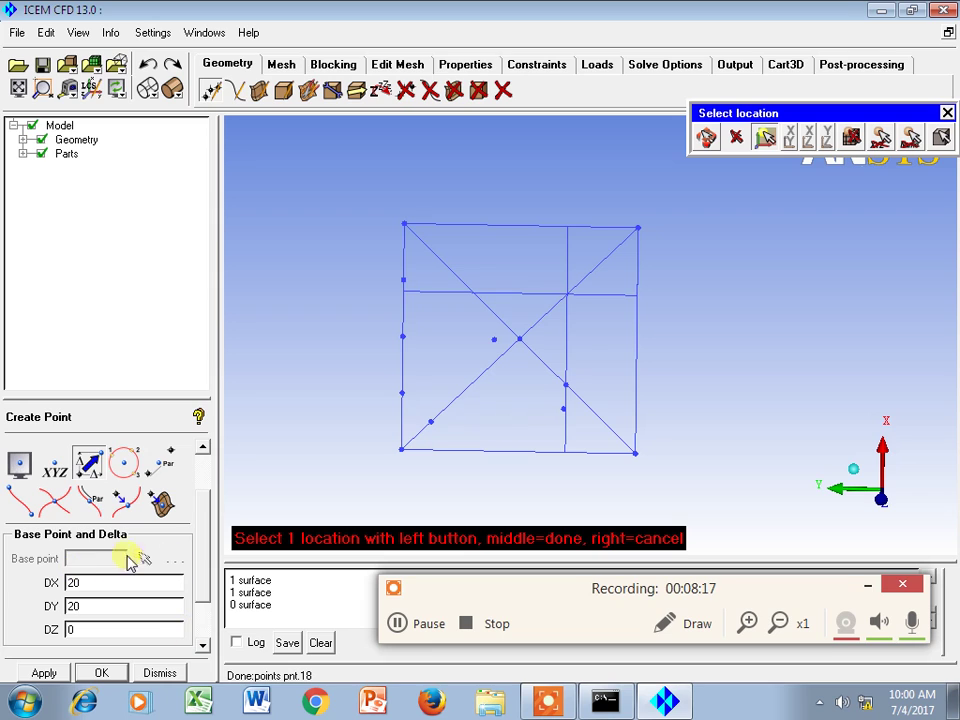
click(440, 487)
middle_click(440, 487)
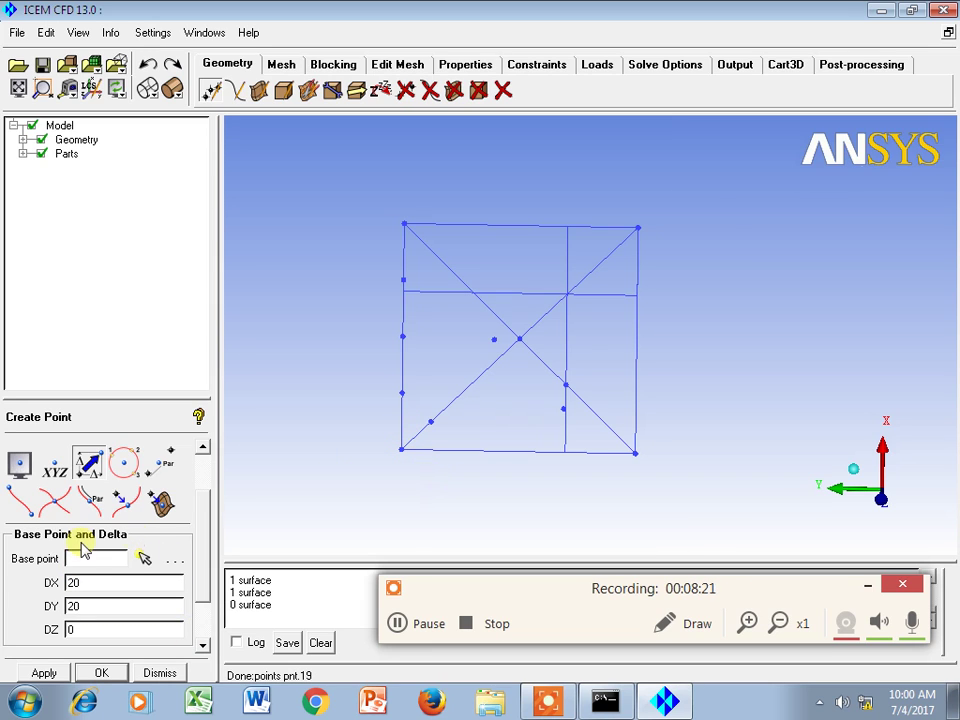
Step: Repeat the Base Point and Delta creation from the same corner with DX 20, DY 20 and DZ 0, and inspect the offset point
drag(199, 570, 207, 627)
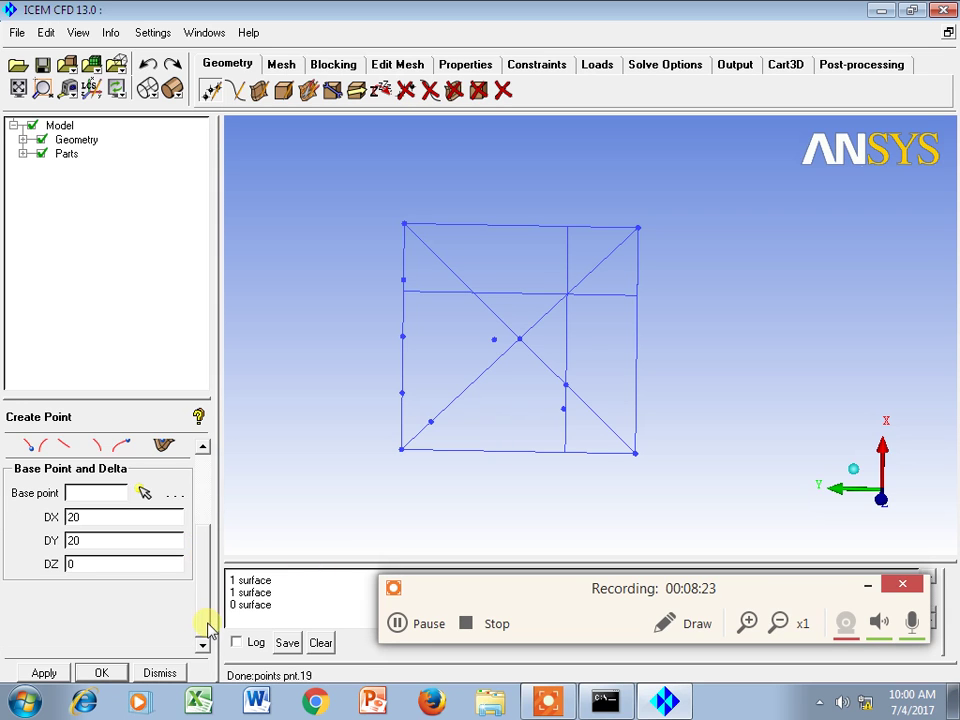
click(145, 494)
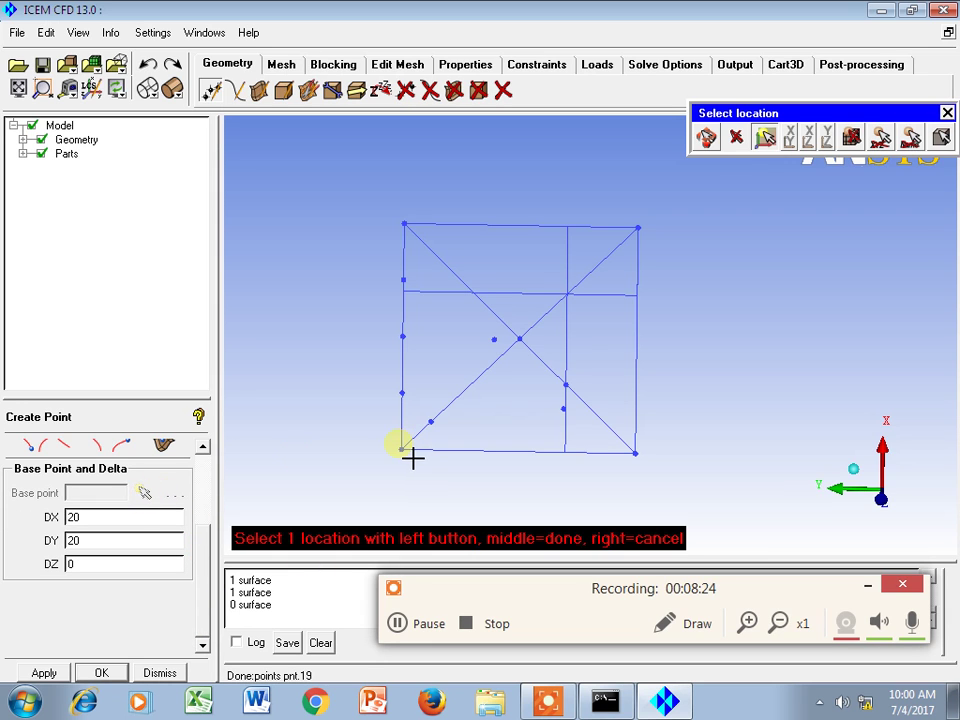
click(435, 482)
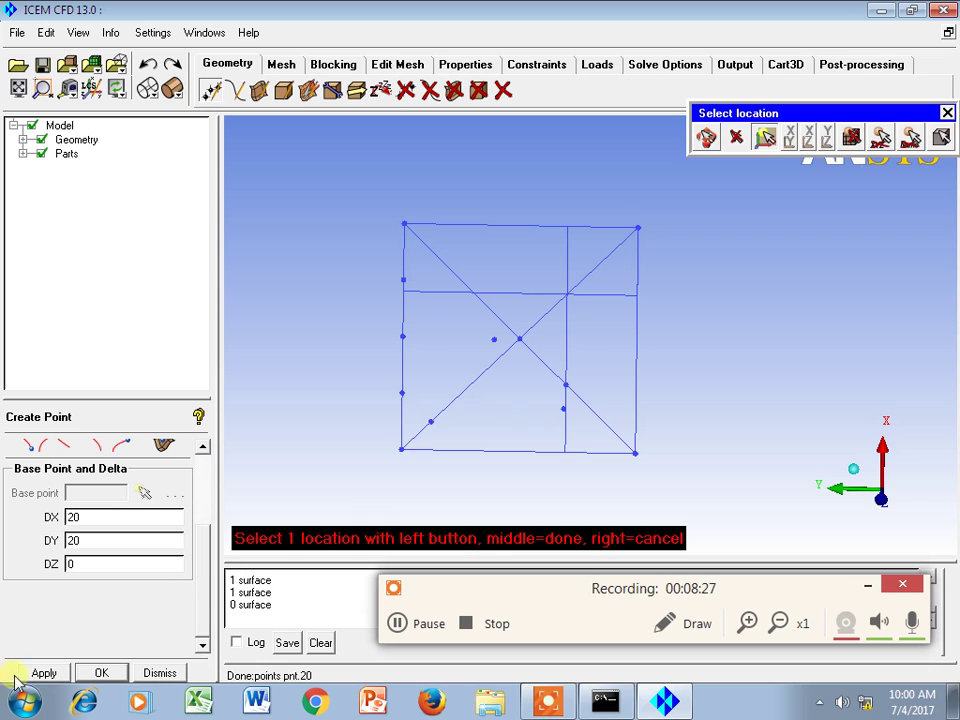
click(44, 672)
scroll(534, 409, down, 6)
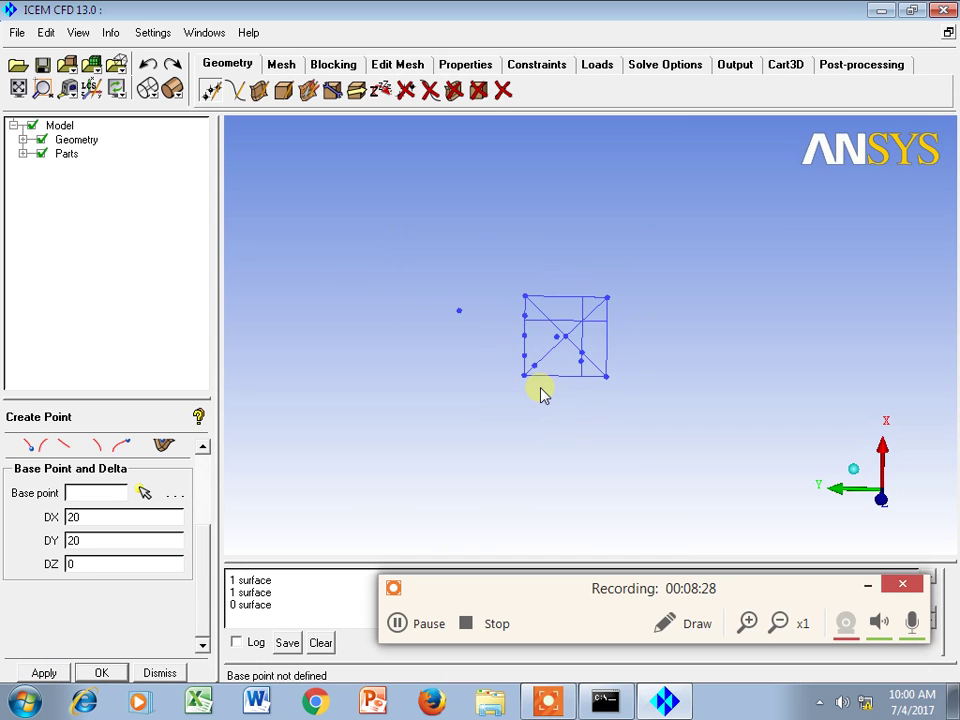
drag(540, 380, 422, 343)
scroll(578, 300, up, 5)
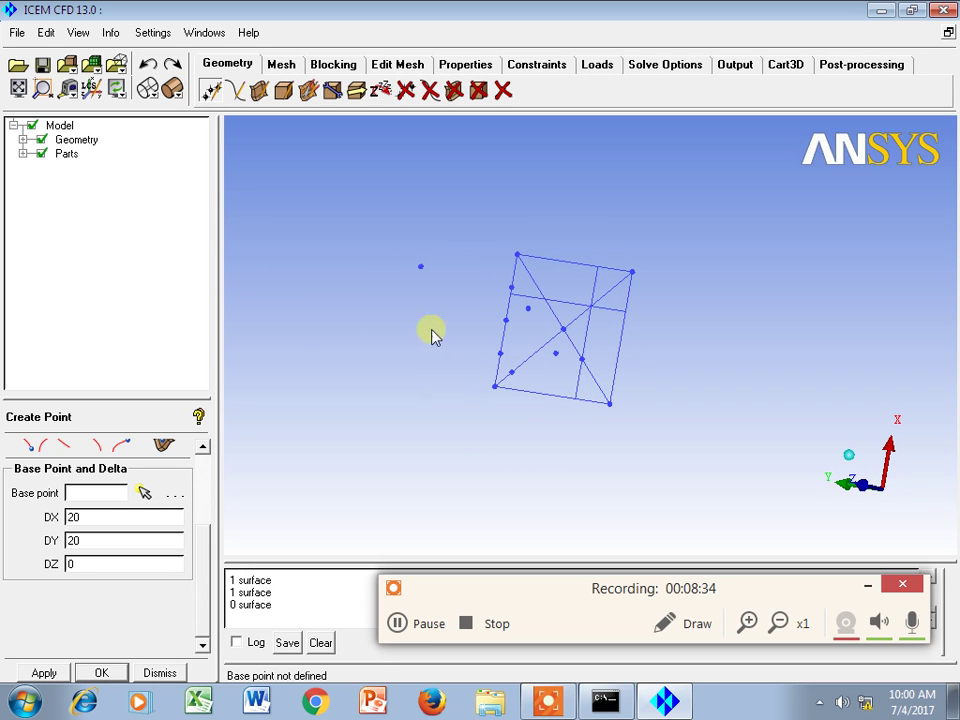
Step: Create a Base Point and Delta point from the square's X 0, Y 25 corner with DX and DY at 10
drag(639, 407, 73, 396)
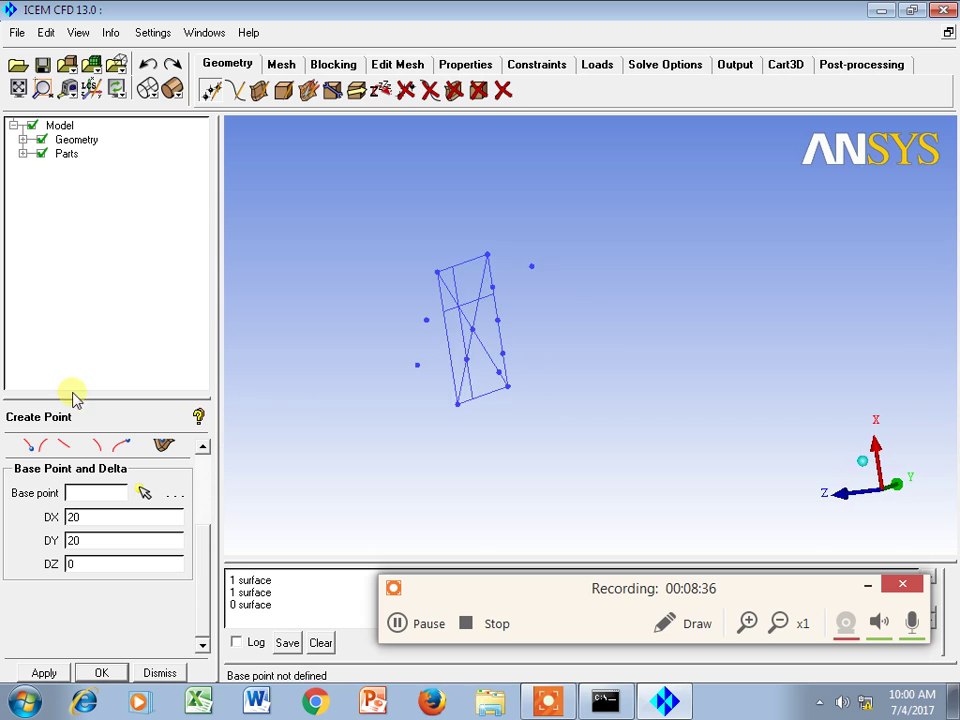
drag(600, 340, 279, 315)
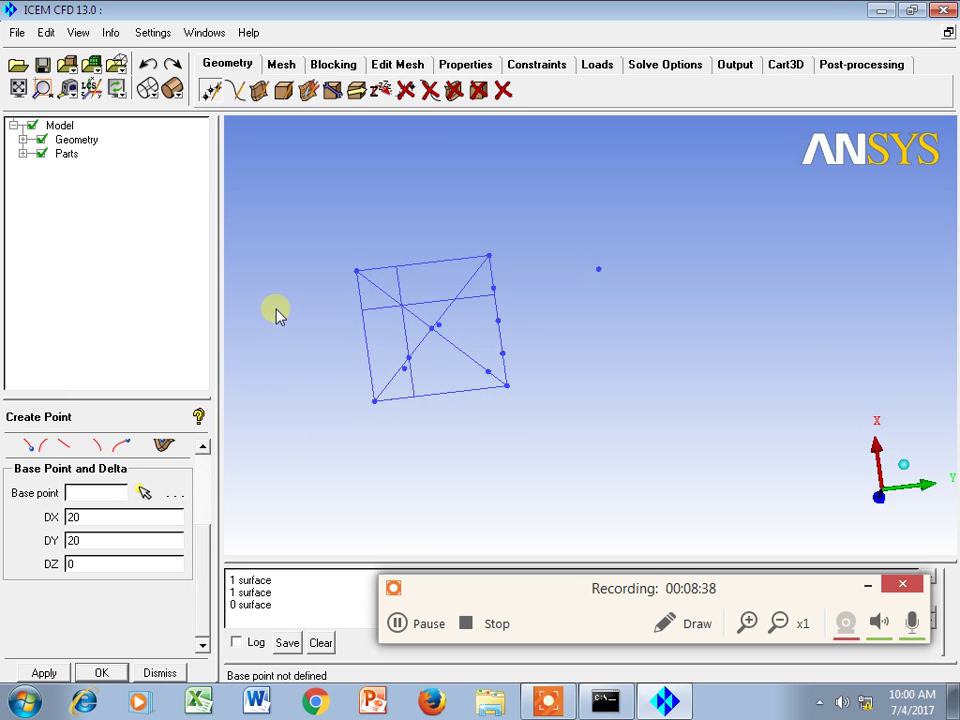
mouse_move(460, 335)
mouse_down()
mouse_move(377, 285)
mouse_move(463, 355)
mouse_up()
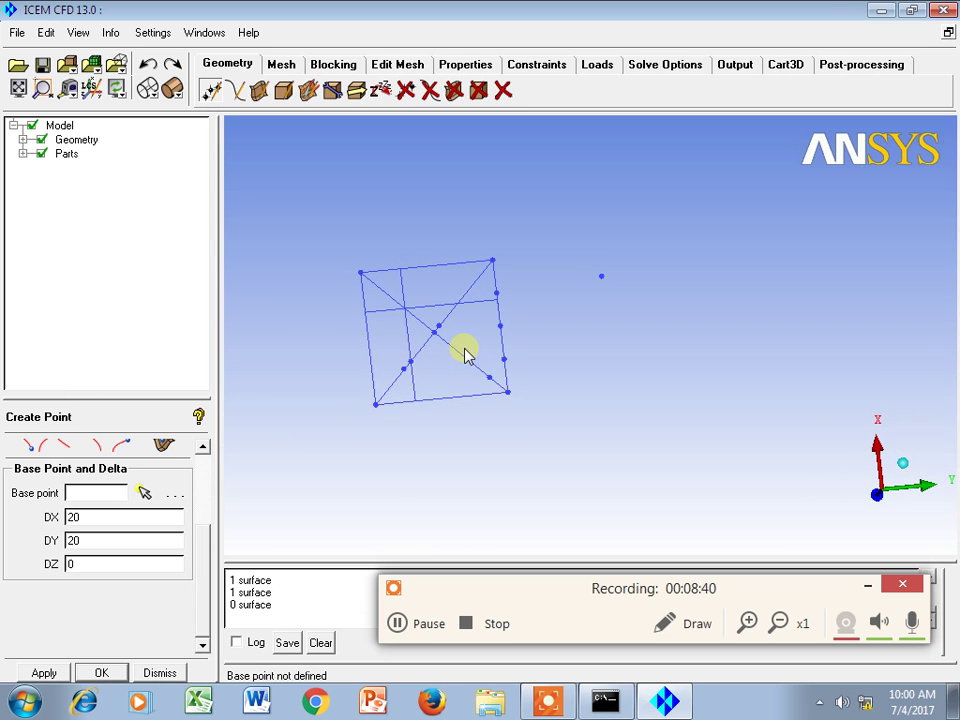
drag(114, 516, 45, 519)
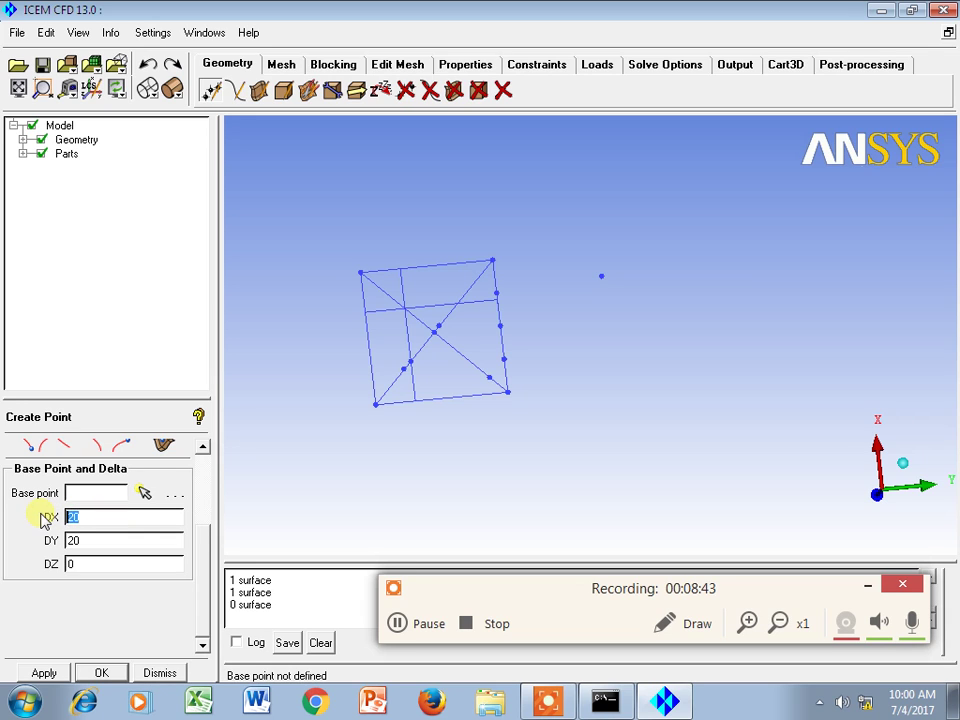
text(10)
key(Tab)
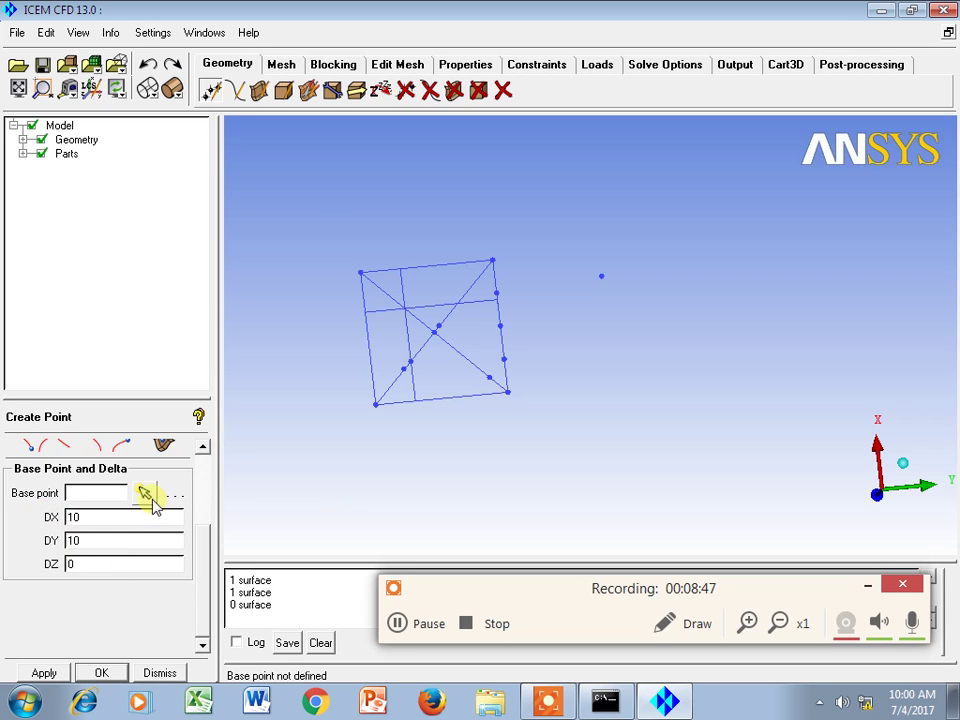
click(146, 493)
click(569, 414)
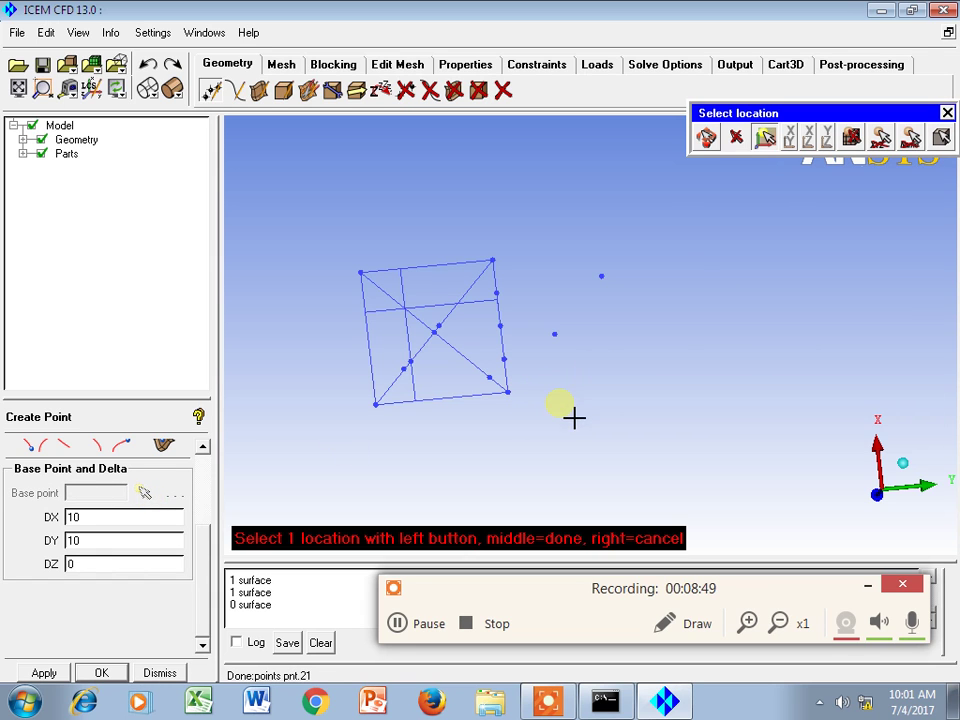
mouse_move(579, 366)
mouse_down()
mouse_move(587, 386)
mouse_move(580, 373)
mouse_up()
middle_click(587, 386)
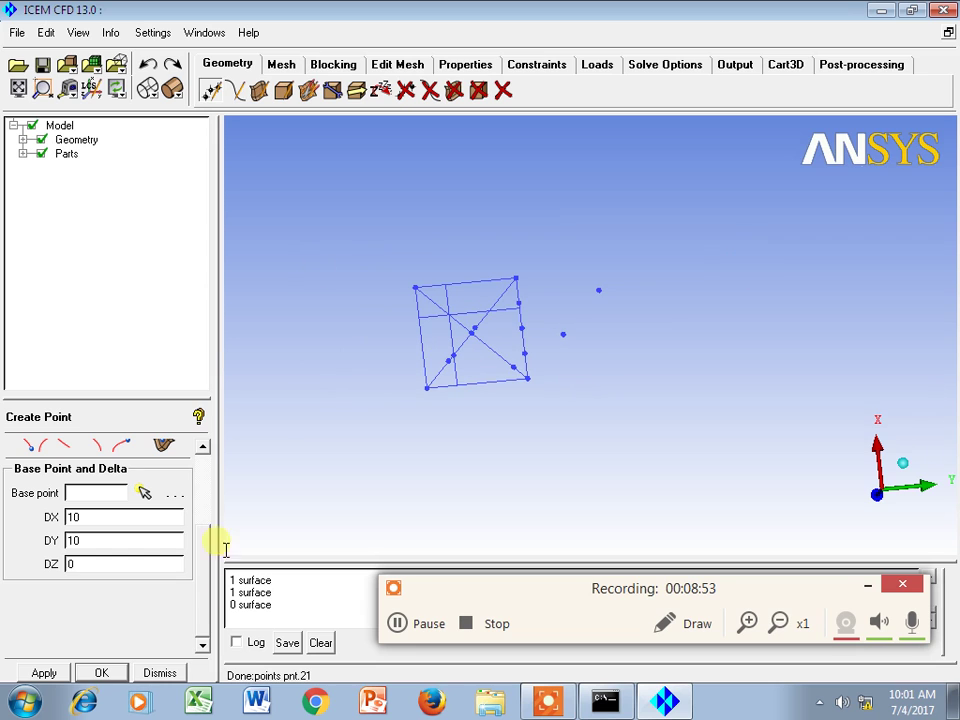
Step: Set DZ to 10 and create another delta point from the same square corner, keeping DX and DY at 10
drag(206, 600, 200, 563)
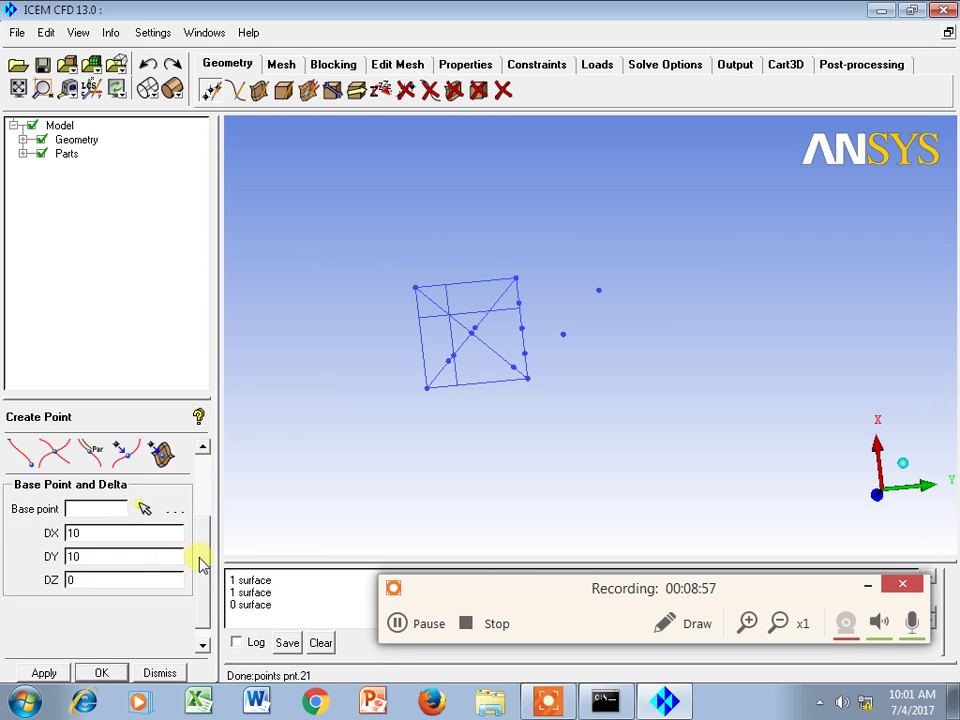
double_click(100, 581)
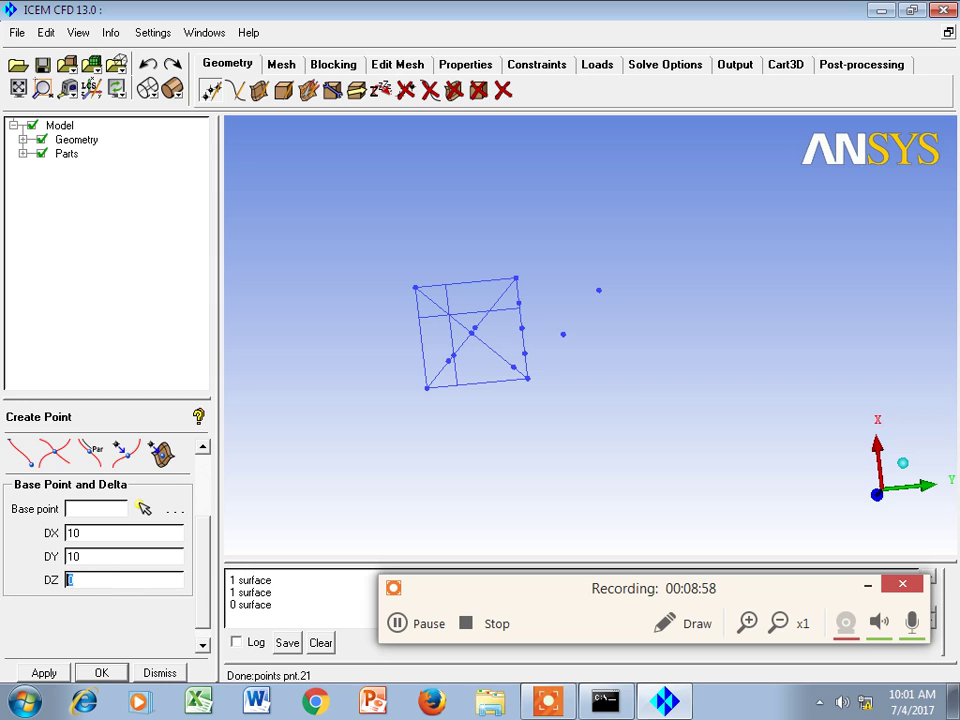
click(44, 671)
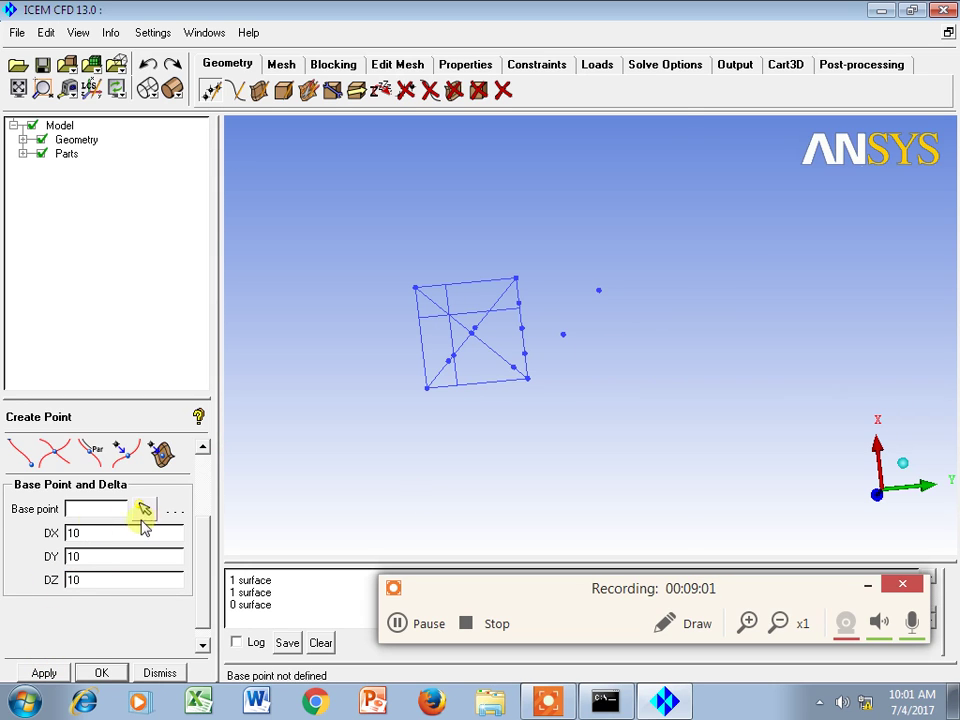
click(144, 509)
click(576, 396)
drag(521, 486, 522, 450)
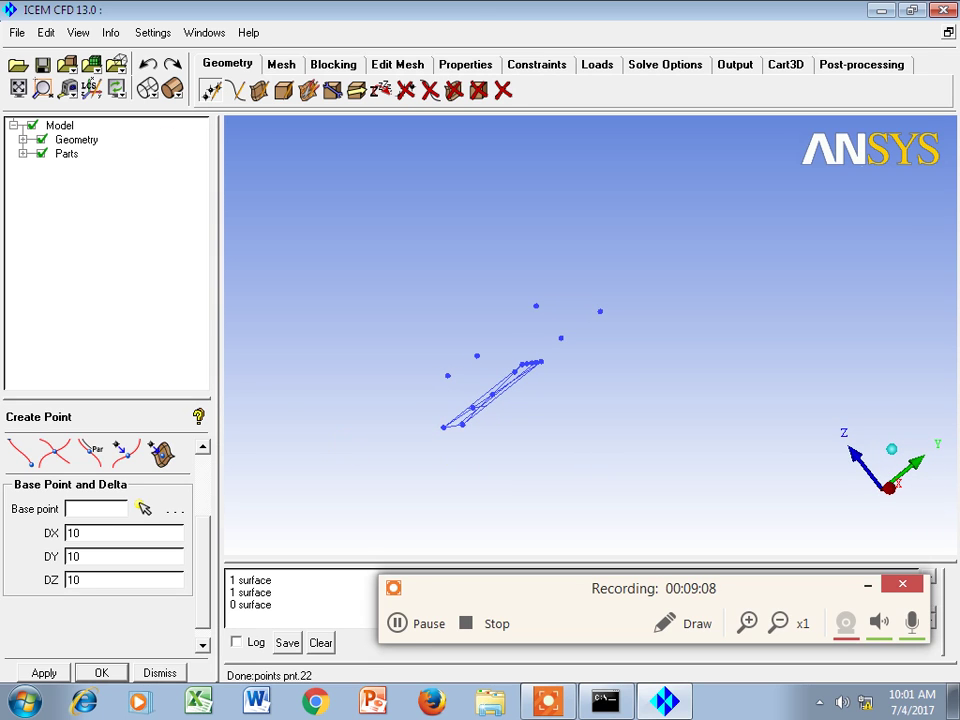
Step: Switch point creation to Based on 2 Locations and try to define a point with the Parameters method at 0.5
scroll(205, 578, up, 1)
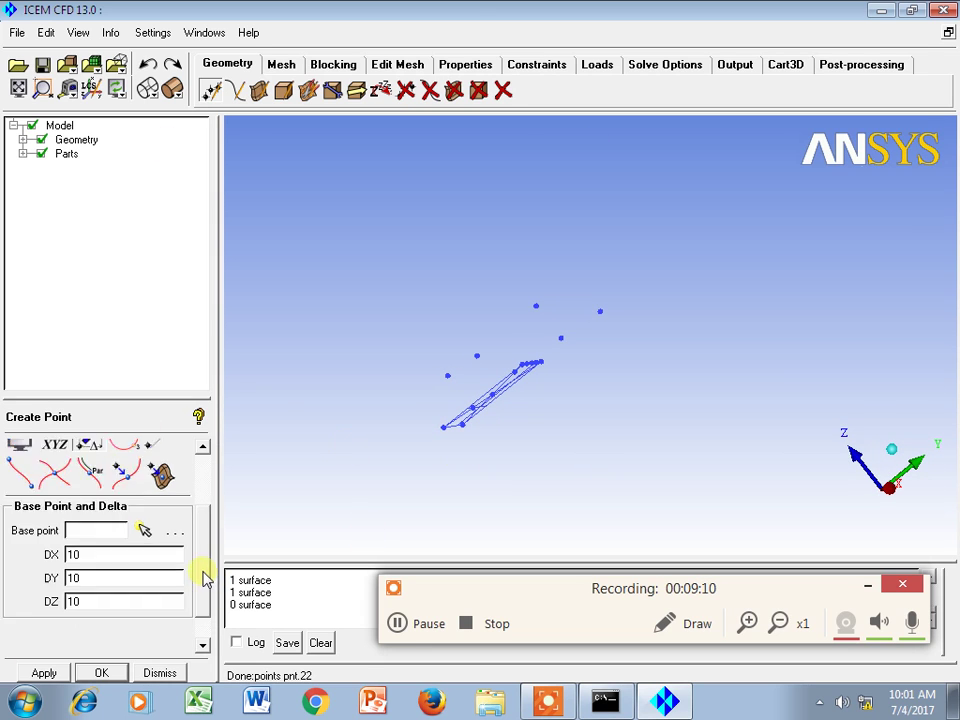
drag(205, 578, 200, 503)
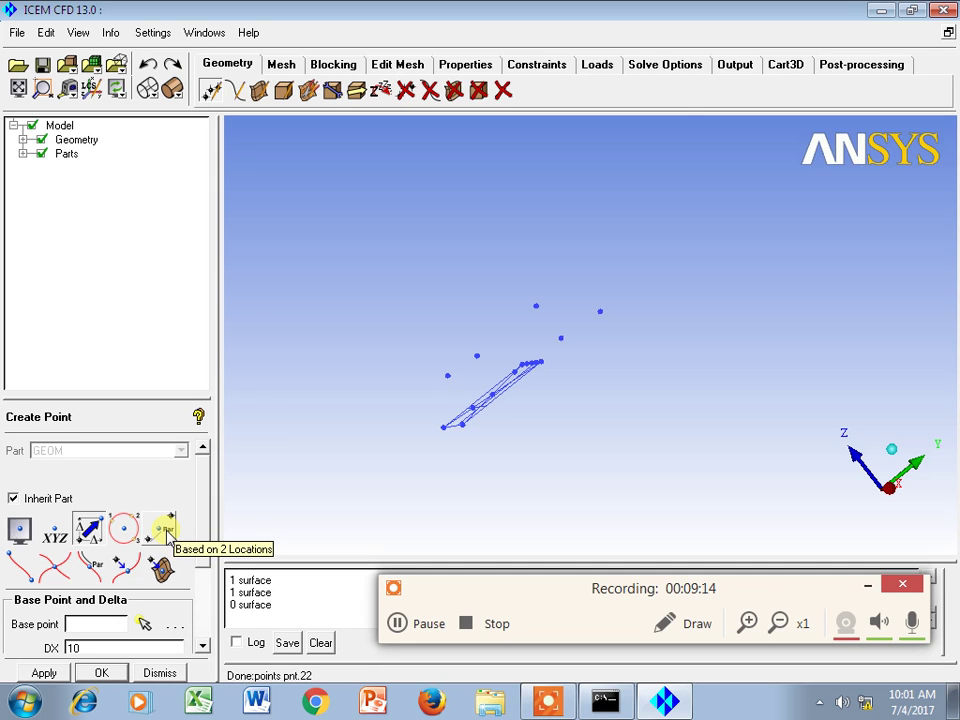
click(166, 532)
drag(205, 535, 212, 600)
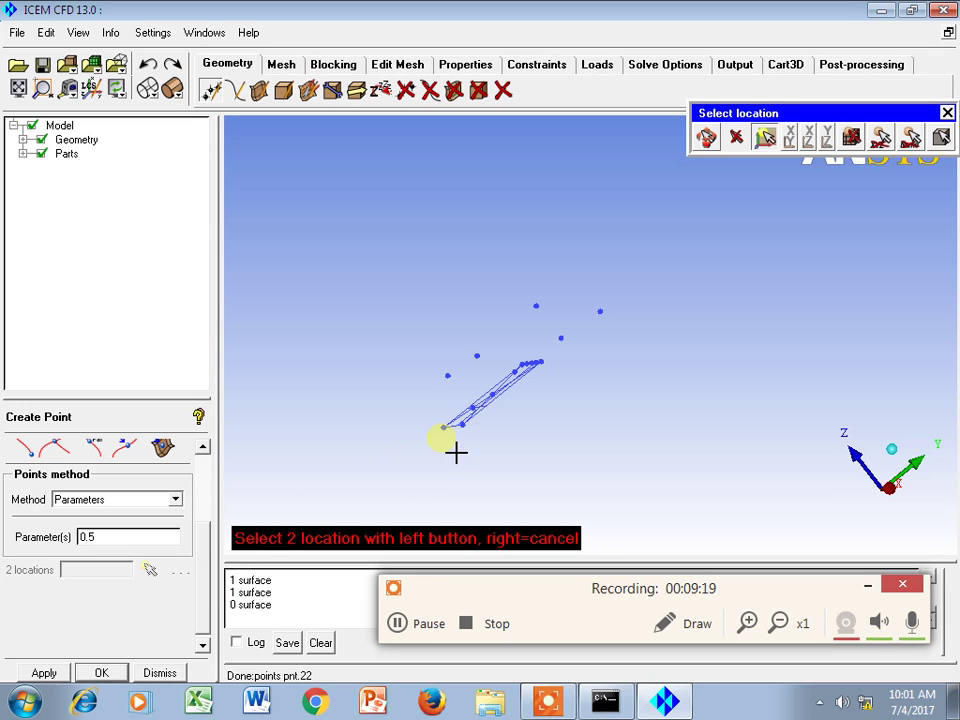
drag(455, 446, 676, 455)
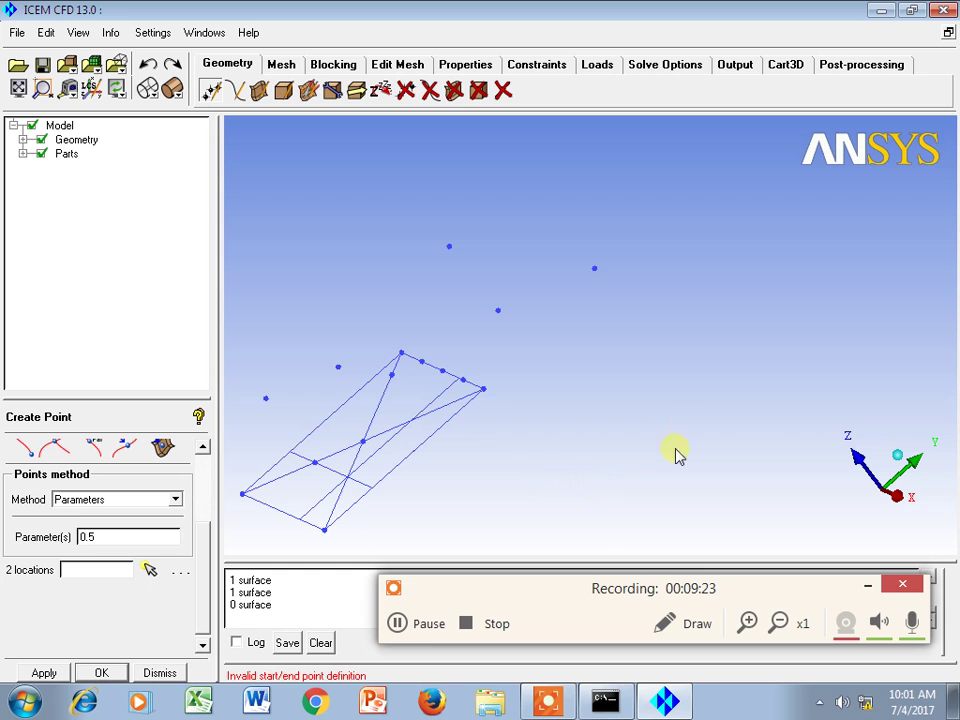
drag(370, 407, 743, 425)
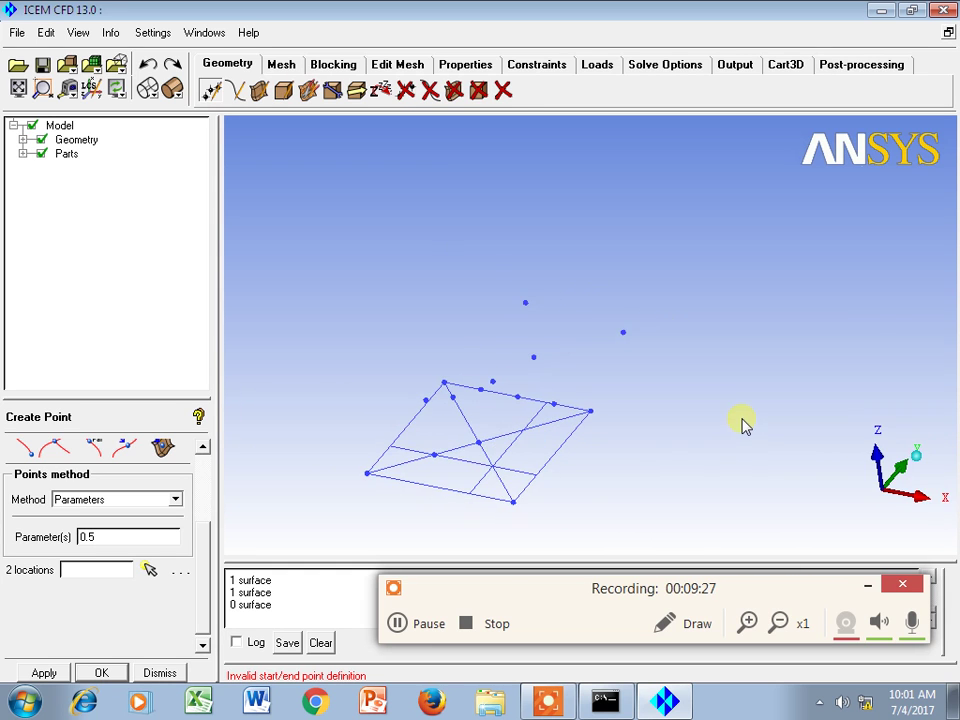
drag(669, 430, 630, 490)
drag(202, 580, 189, 456)
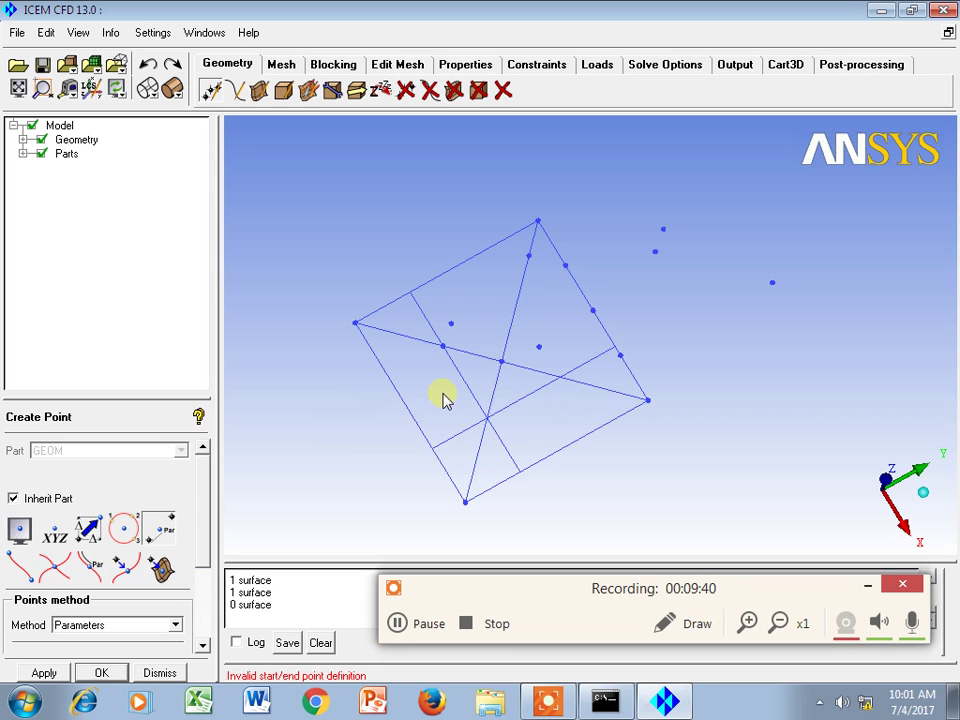
drag(451, 405, 369, 357)
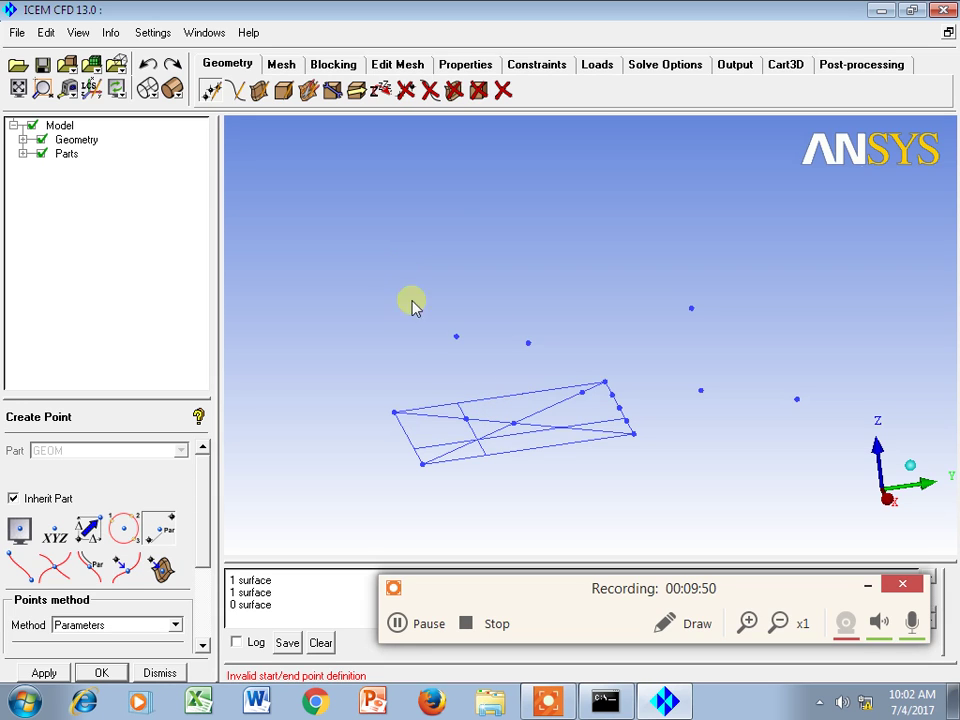
middle_drag(507, 387, 453, 376)
drag(453, 376, 455, 438)
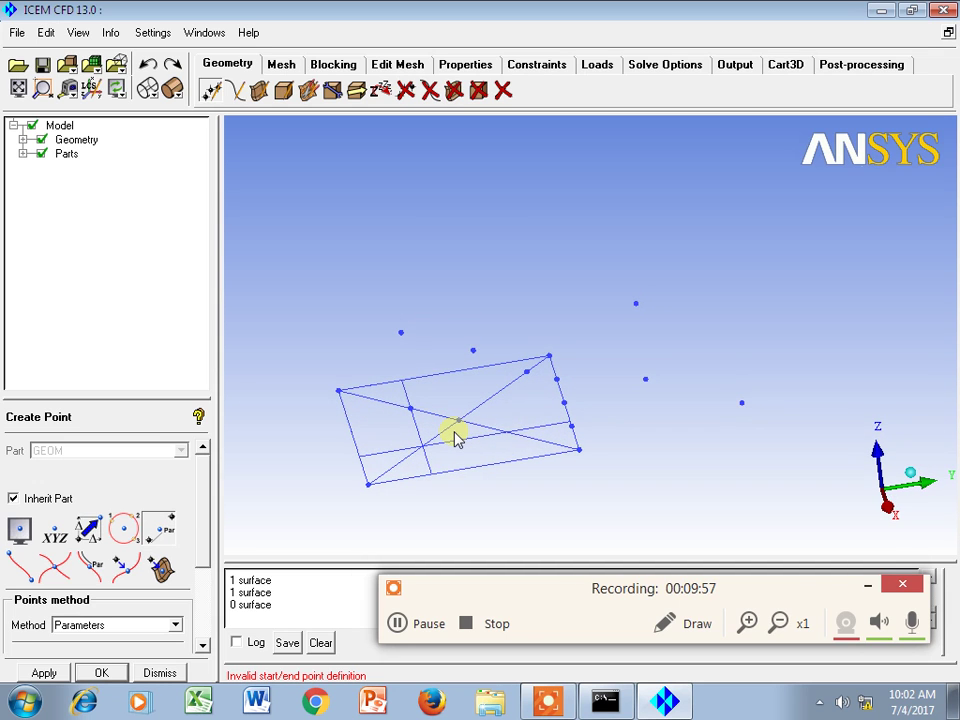